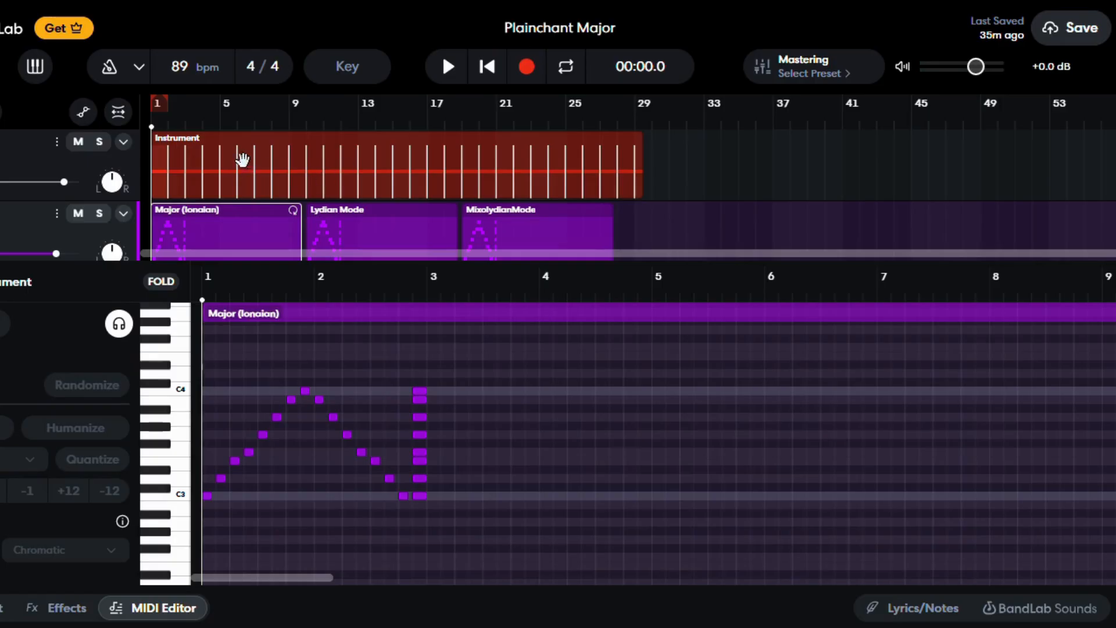
# Inspect the notes of the red Instrument region and select its first sustained note on C1.
pyautogui.click(250, 138)
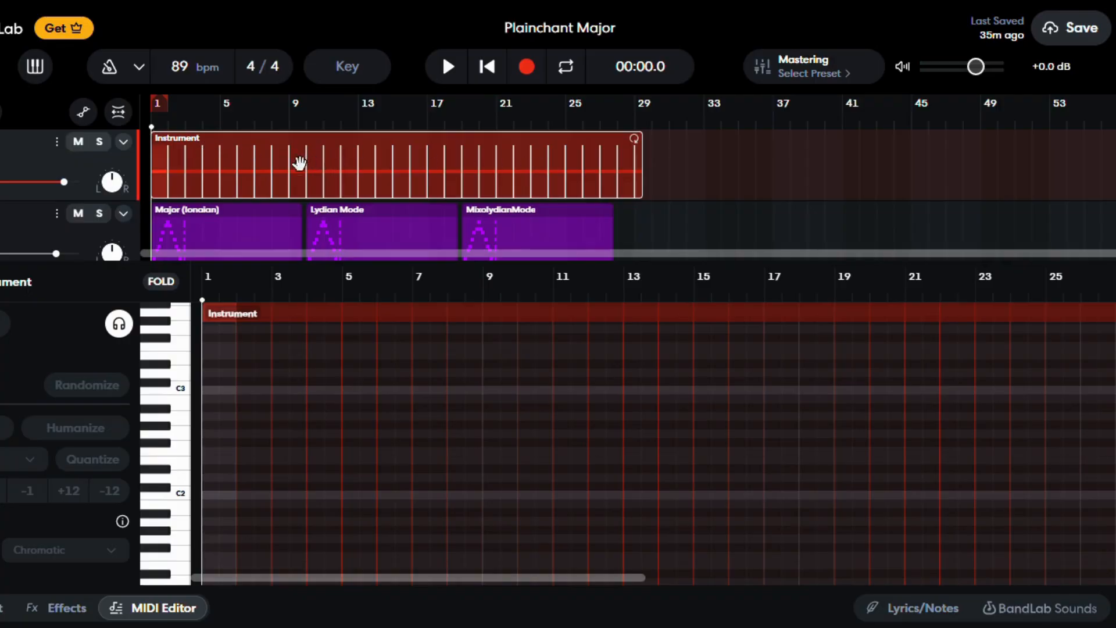
pyautogui.click(9, 218)
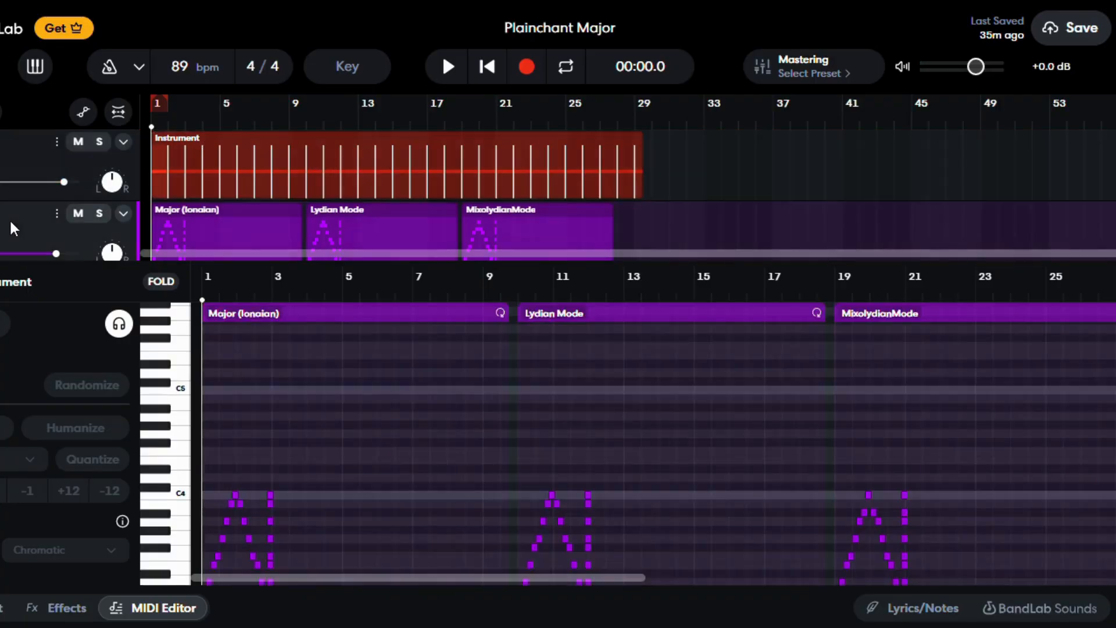
pyautogui.click(24, 148)
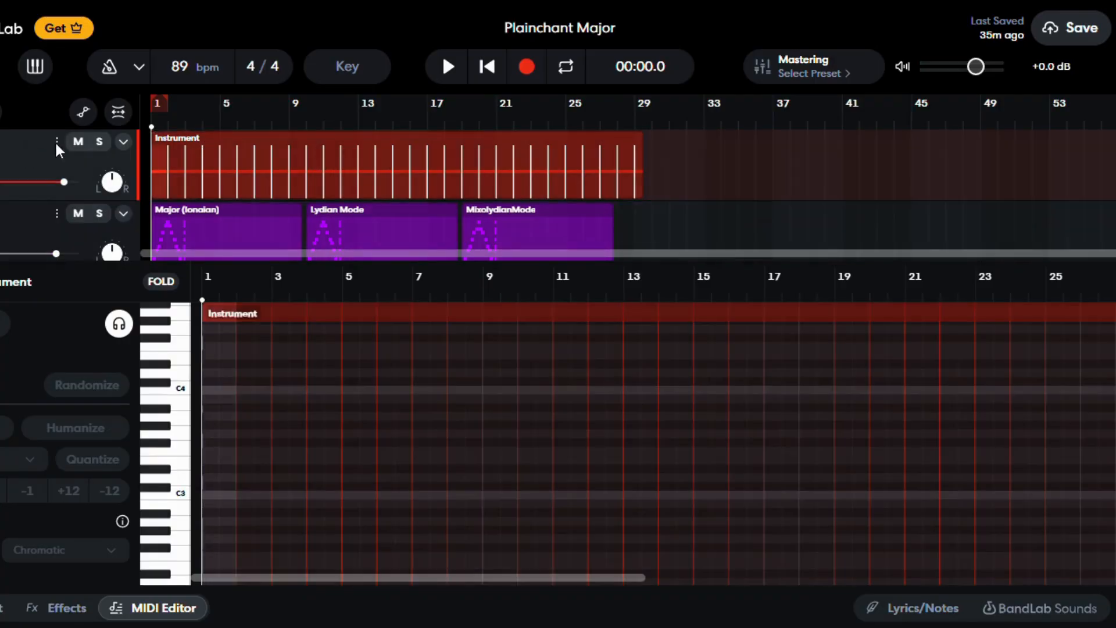
pyautogui.click(228, 140)
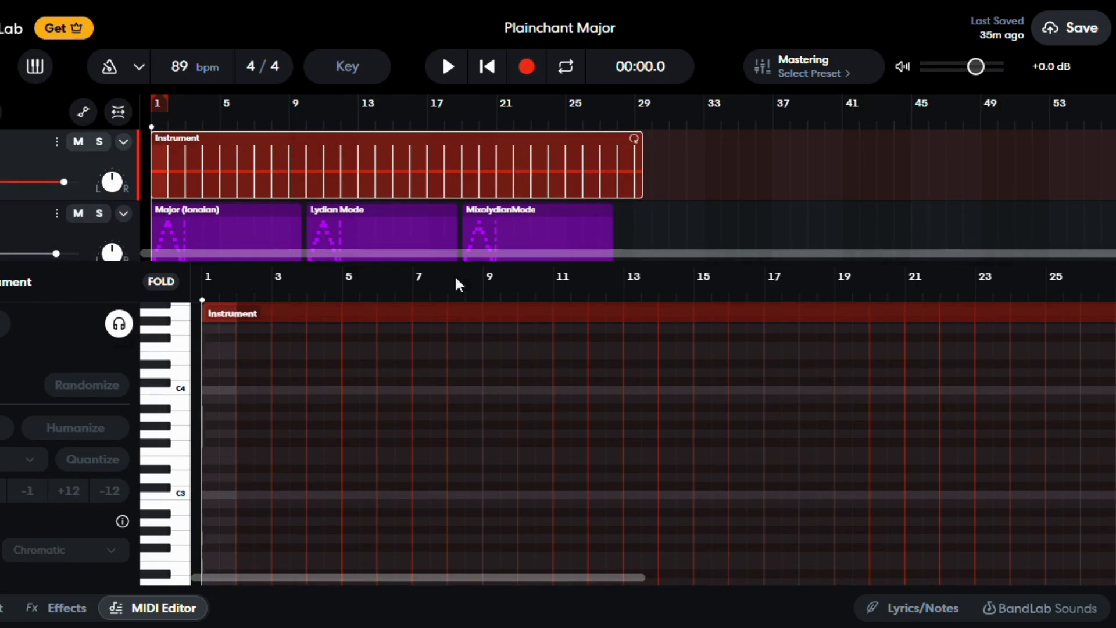
pyautogui.scroll(-5, 391, 410)
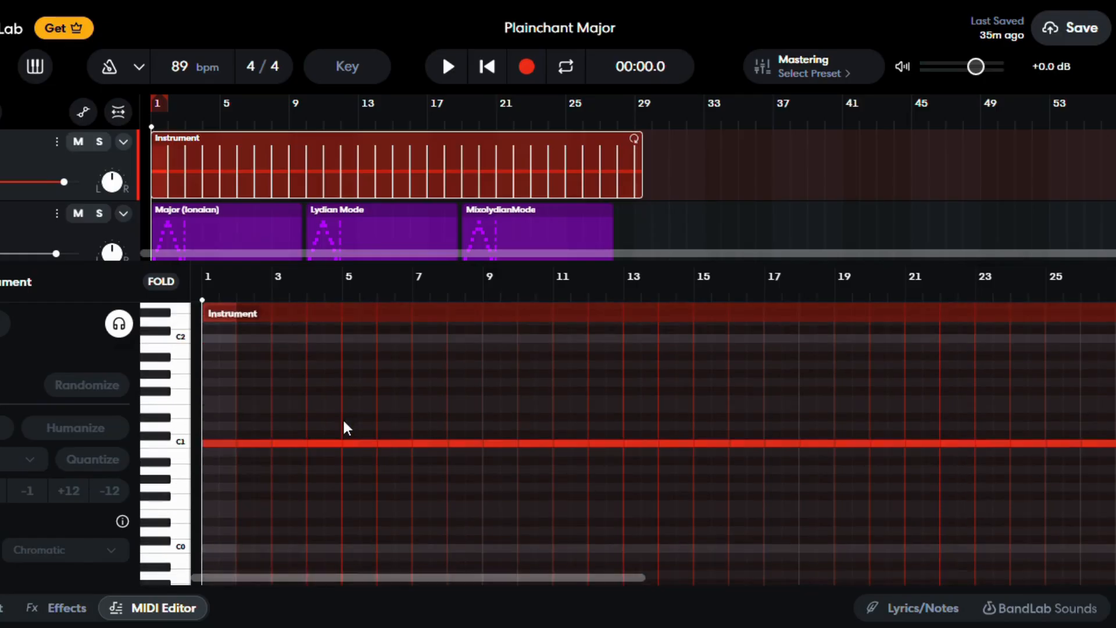
pyautogui.click(224, 443)
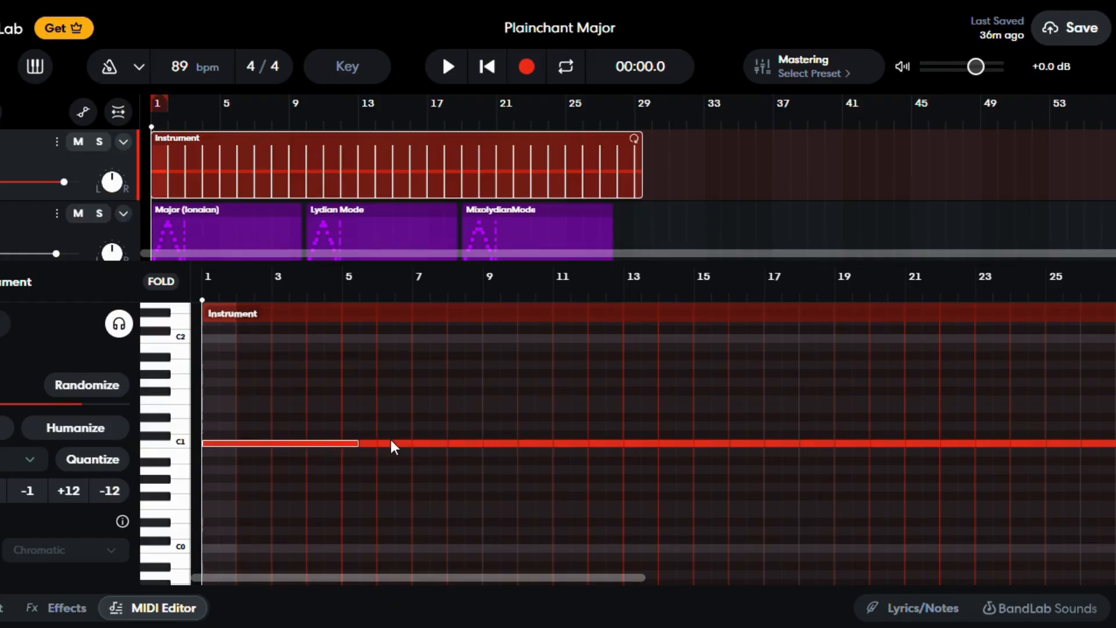
# Show the notes of the Major (Ionian) region, play the project from the start, and stop playback.
pyautogui.click(253, 211)
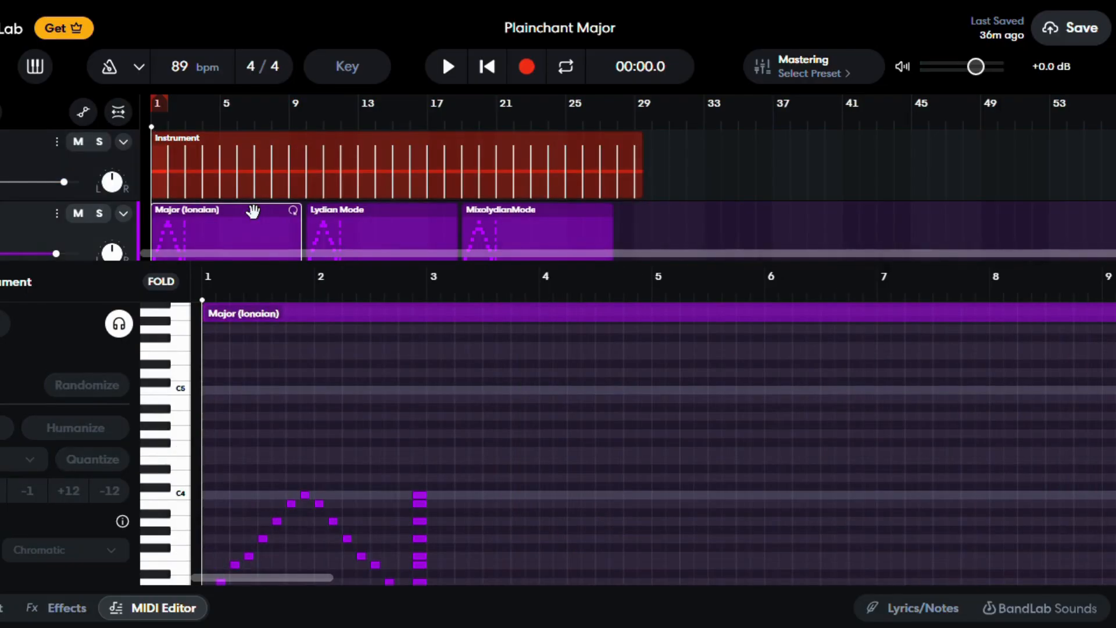
pyautogui.scroll(-3, 291, 435)
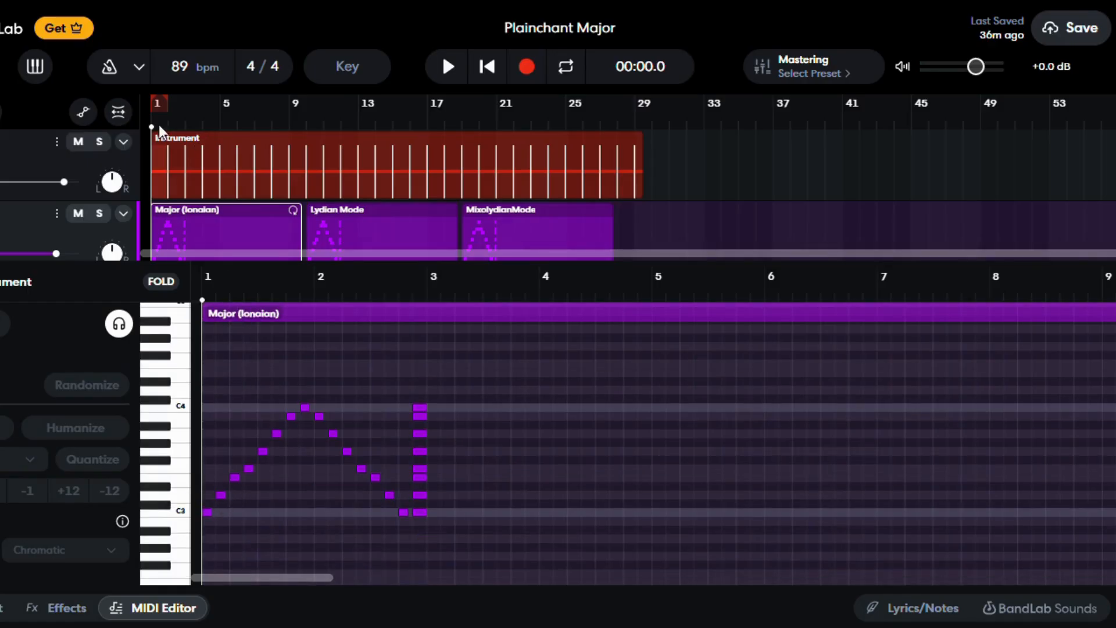
pyautogui.click(442, 66)
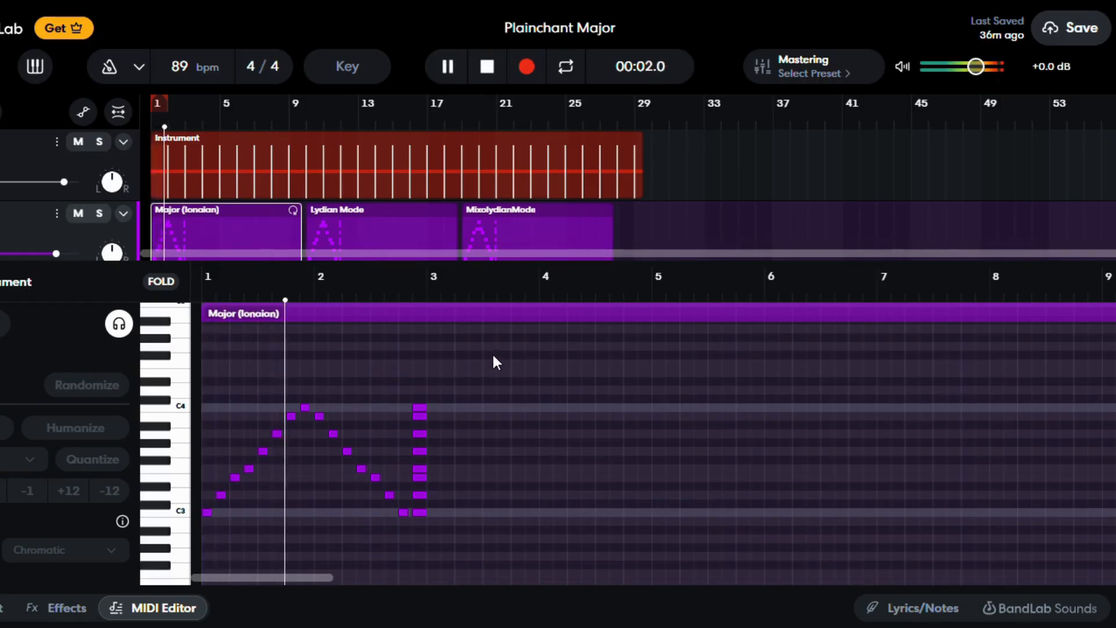
pyautogui.click(485, 69)
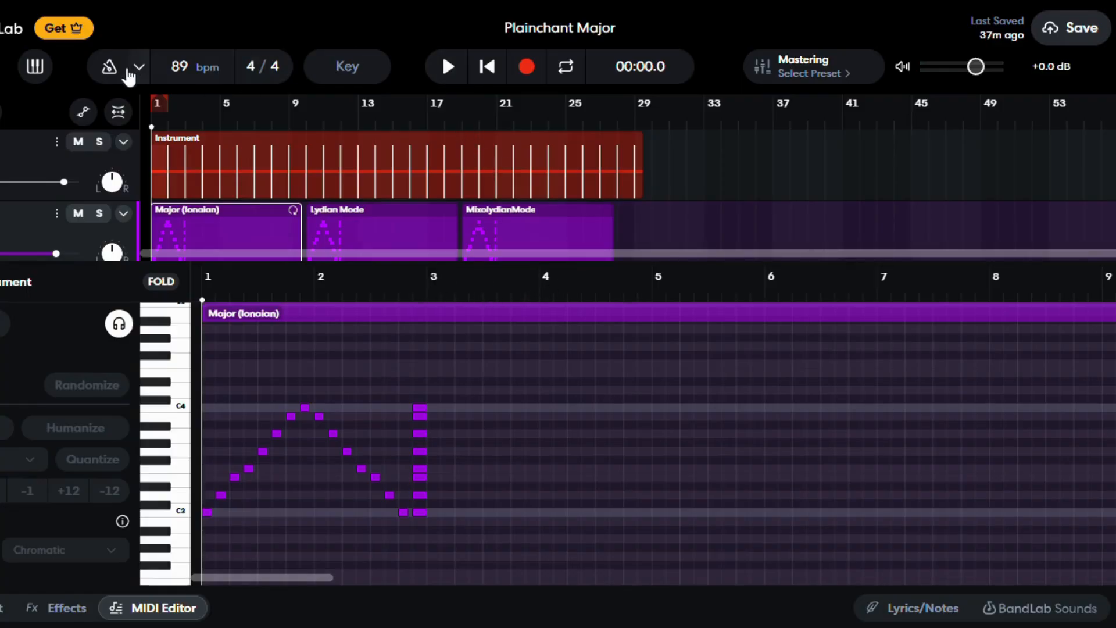
# Listen to the project from the start with the metronome on, stop playback, and switch the metronome off.
pyautogui.click(108, 70)
pyautogui.click(448, 68)
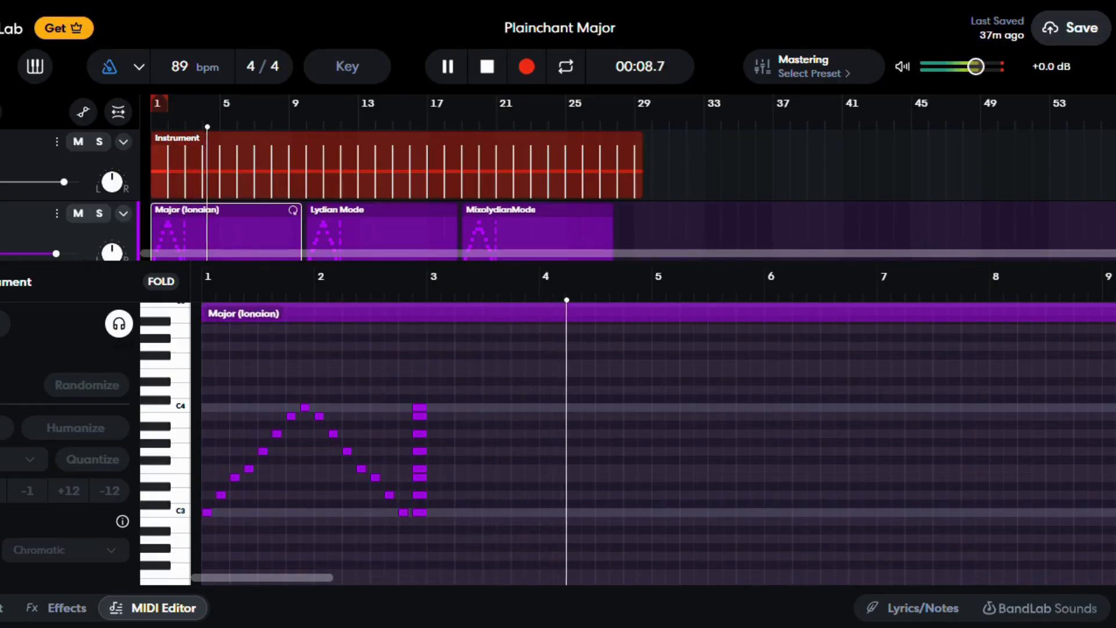
pyautogui.scroll(4, 622, 442)
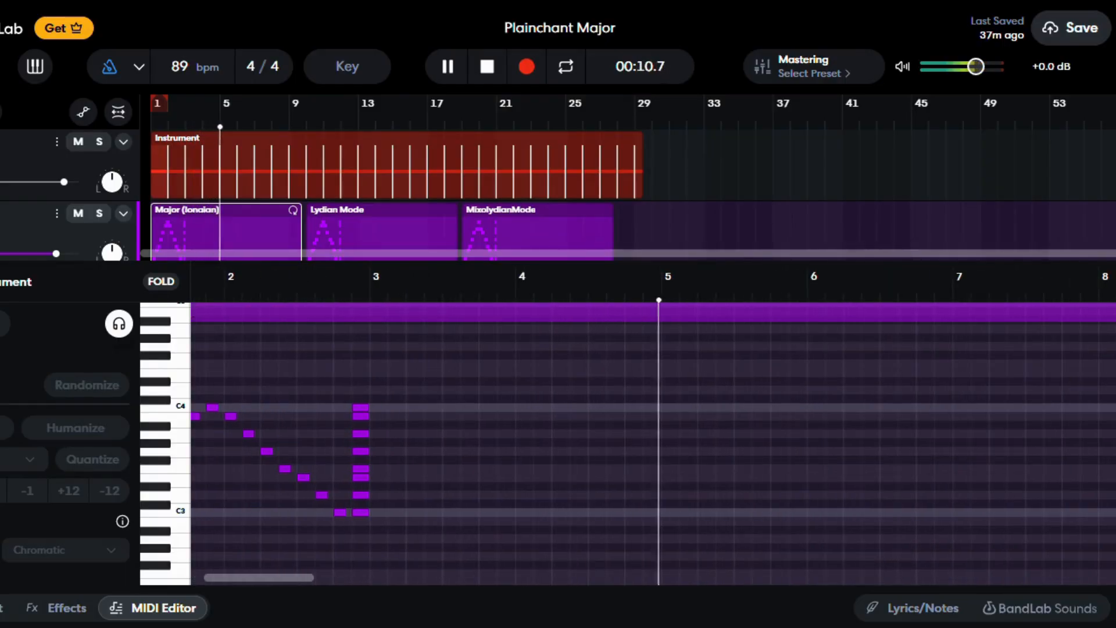
pyautogui.scroll(1, 698, 442)
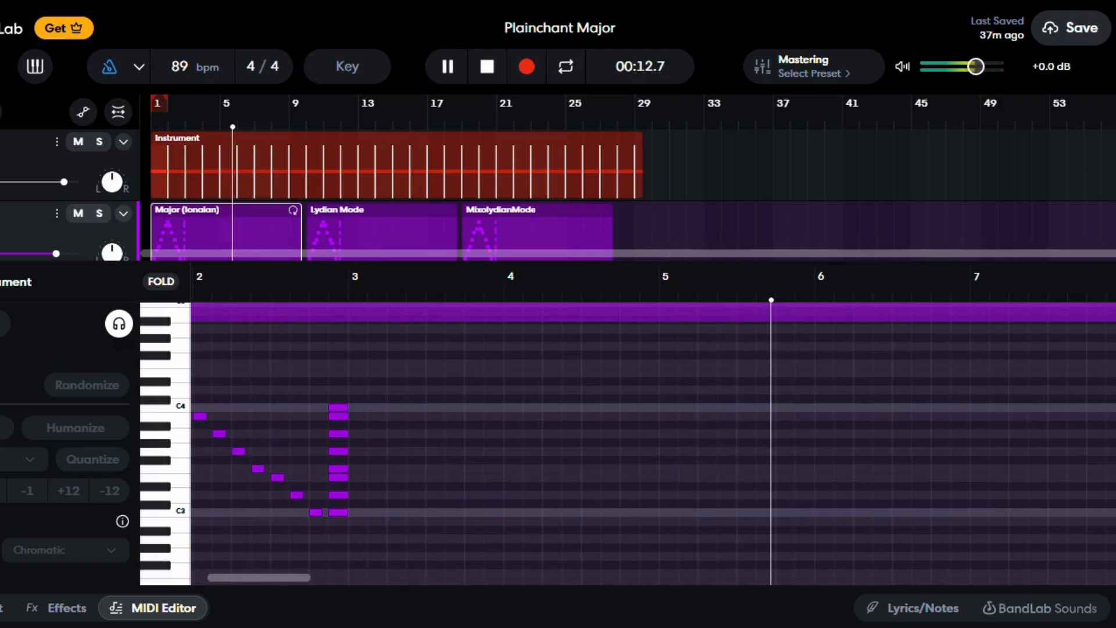
pyautogui.scroll(-3, 481, 340)
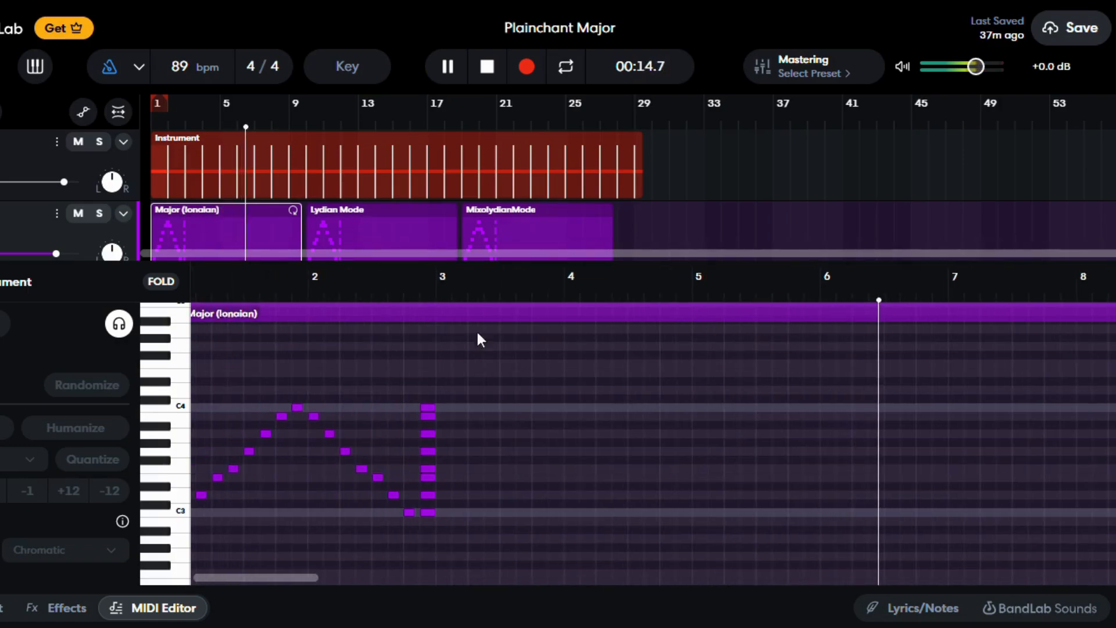
pyautogui.click(486, 71)
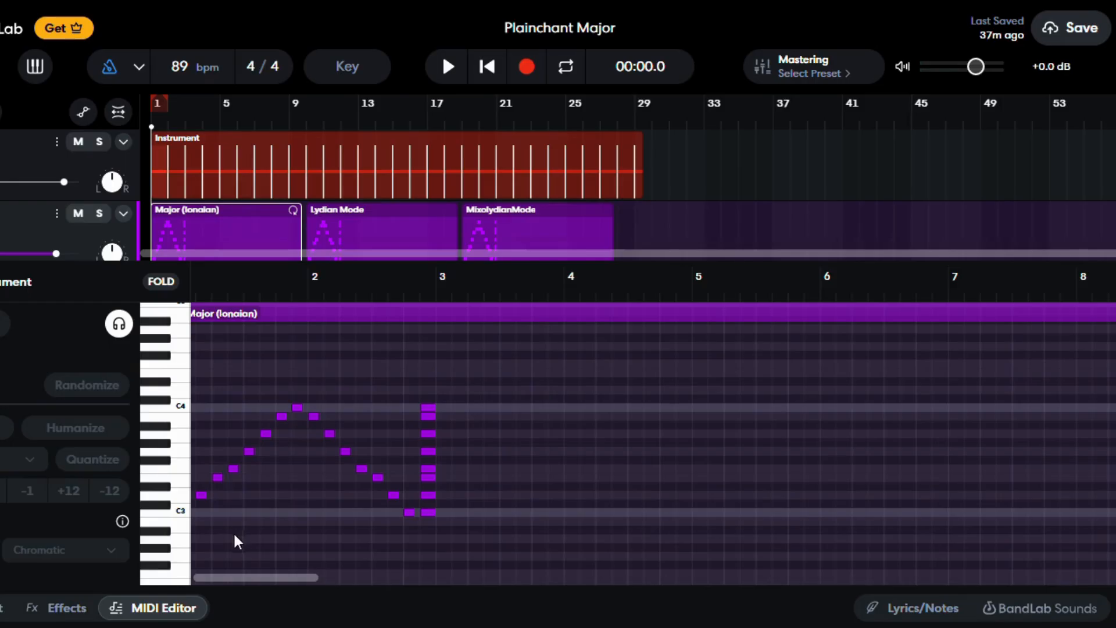
pyautogui.moveTo(256, 578); pyautogui.dragTo(243, 576)
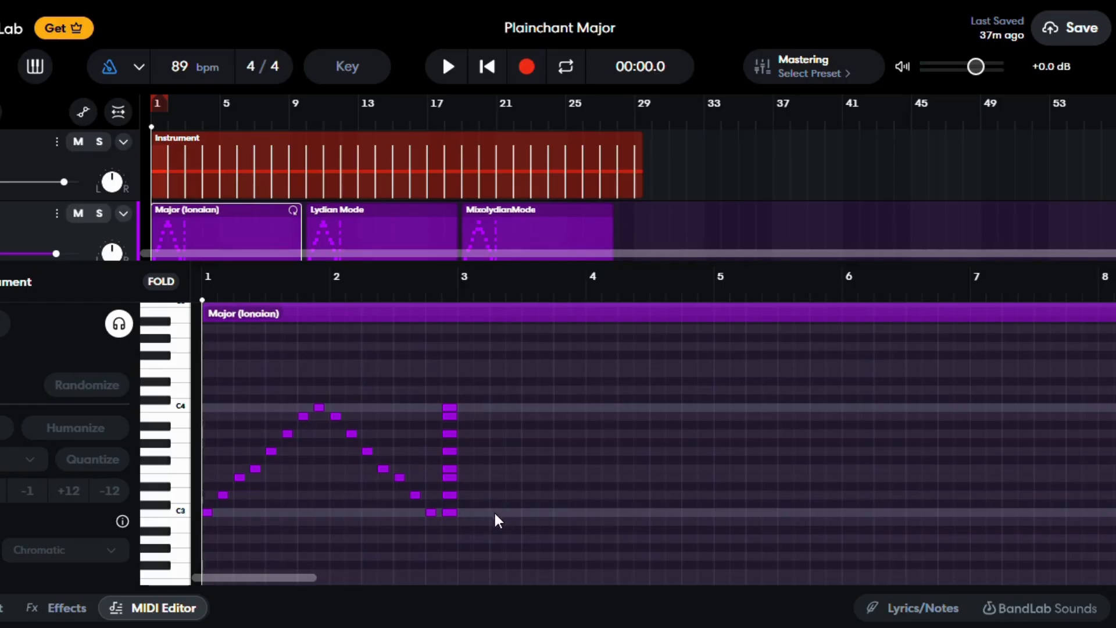
pyautogui.click(109, 67)
# Enter the notes C3, D3, E3, C3 and a longer D3 in bar 3 of the Major (Ionian) region.
pyautogui.click(496, 513)
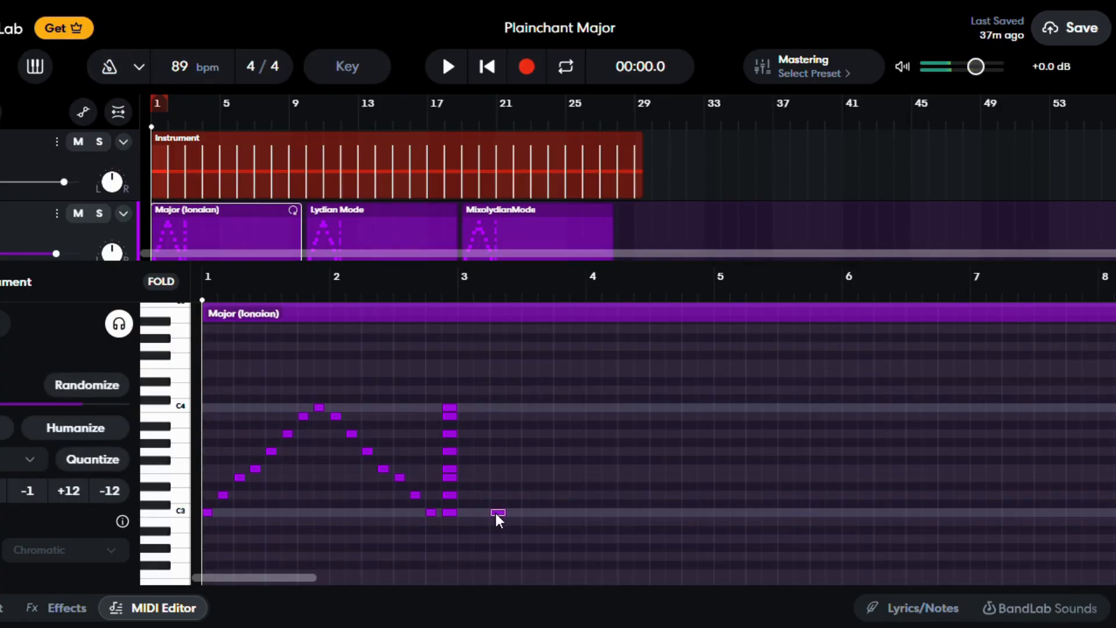
pyautogui.click(497, 513)
pyautogui.click(509, 496)
pyautogui.click(531, 476)
pyautogui.click(546, 512)
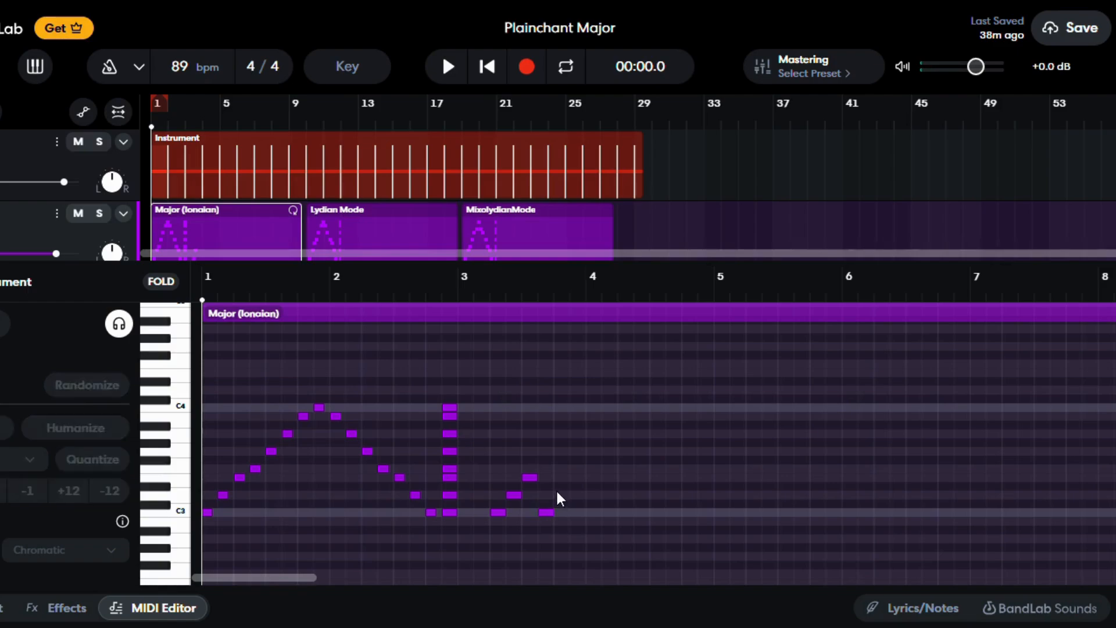
pyautogui.click(547, 494)
pyautogui.moveTo(543, 496); pyautogui.dragTo(608, 496)
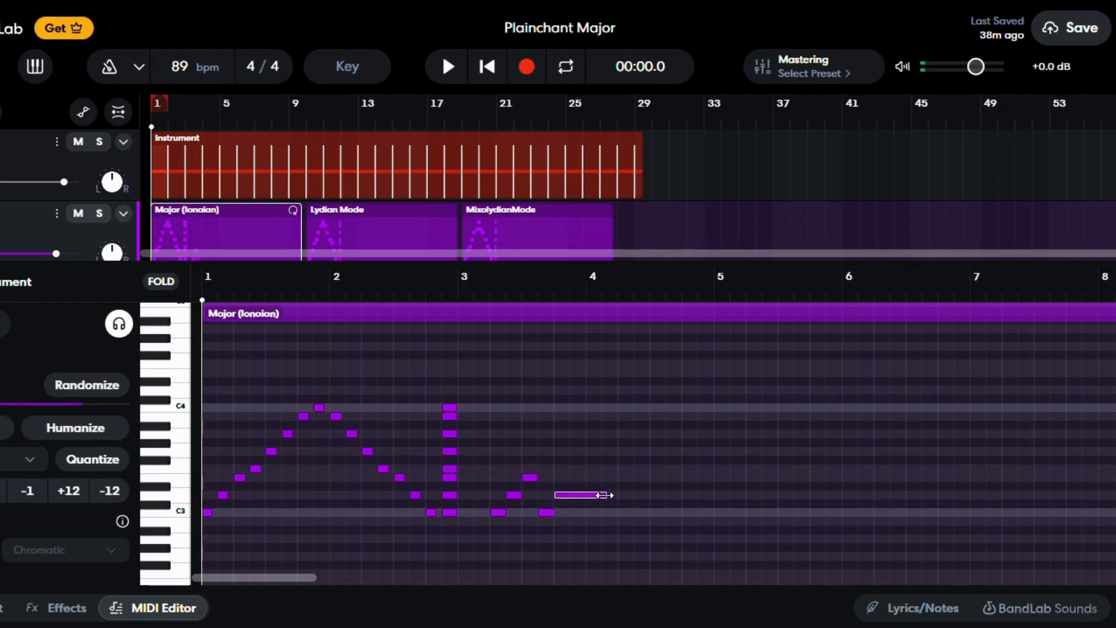
# Play the new phrase from the start of bar 3 and stop playback.
pyautogui.click(465, 289)
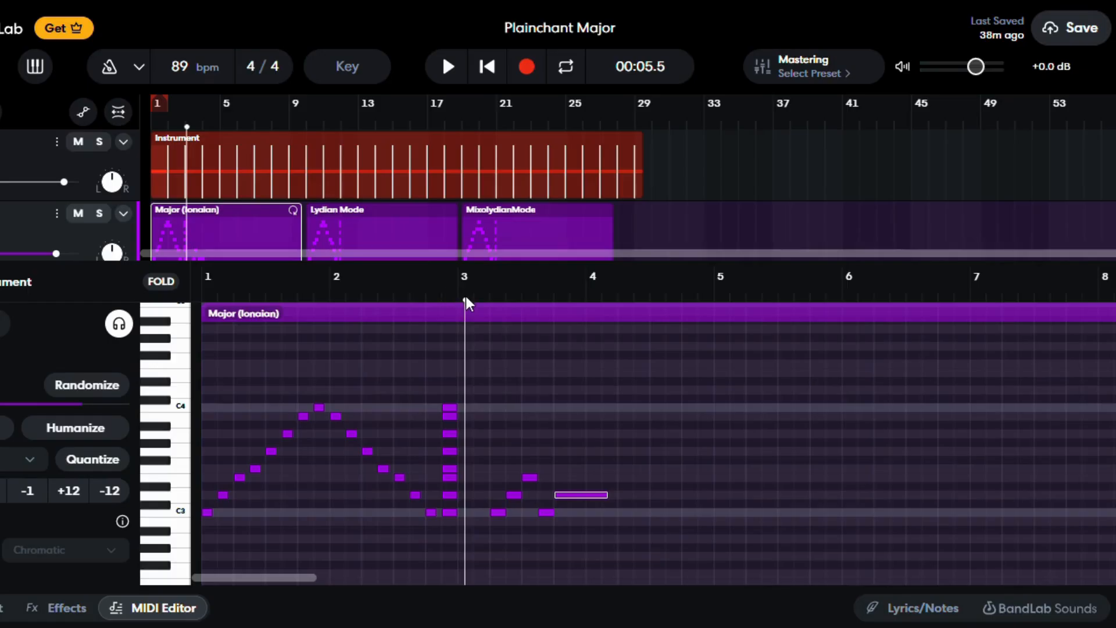
pyautogui.click(448, 67)
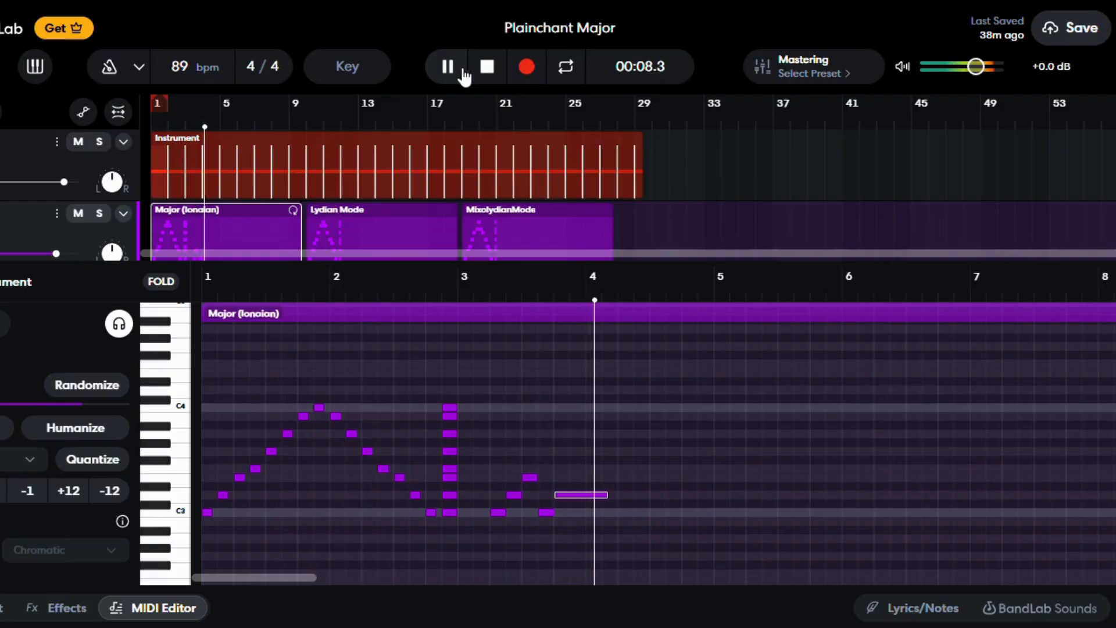
pyautogui.click(487, 68)
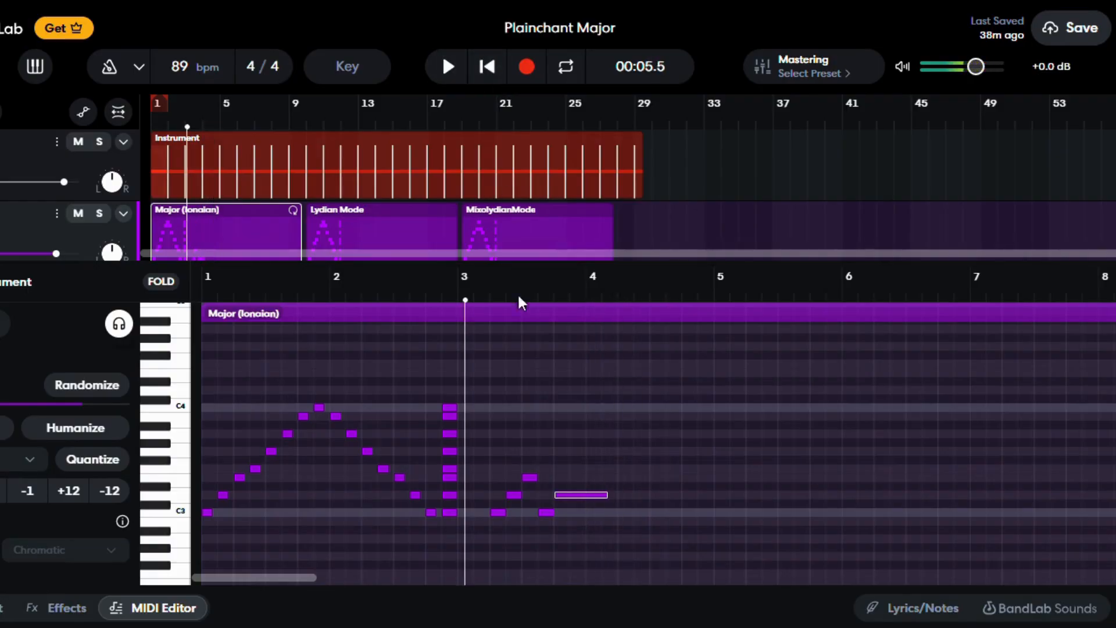
# Delete all five notes of the phrase after the start of bar 3.
pyautogui.click(567, 495)
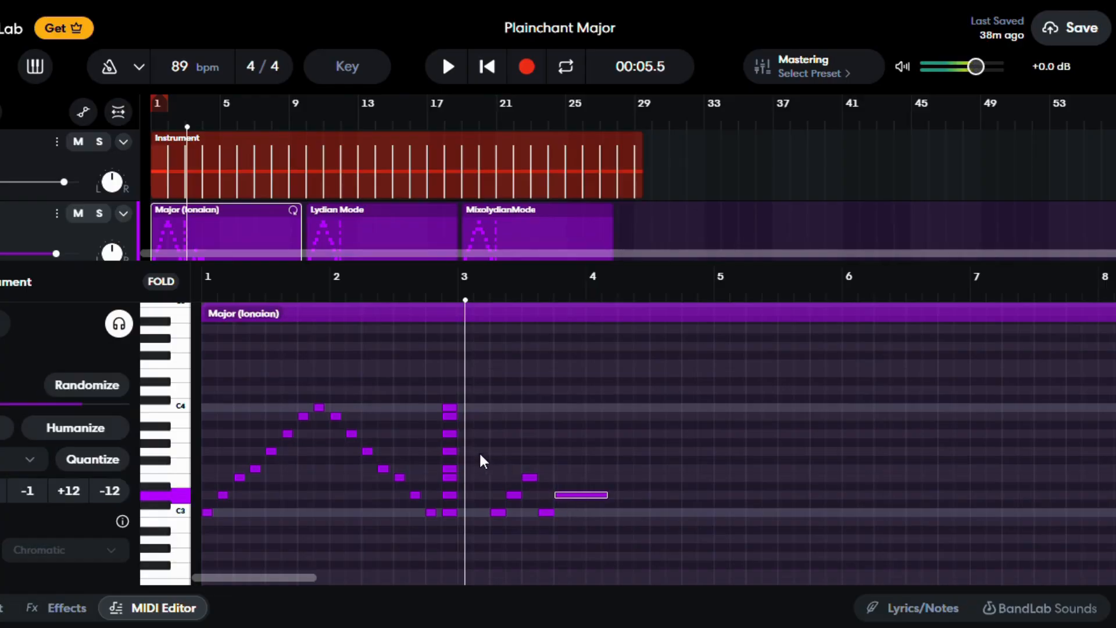
pyautogui.moveTo(472, 448); pyautogui.dragTo(590, 540)
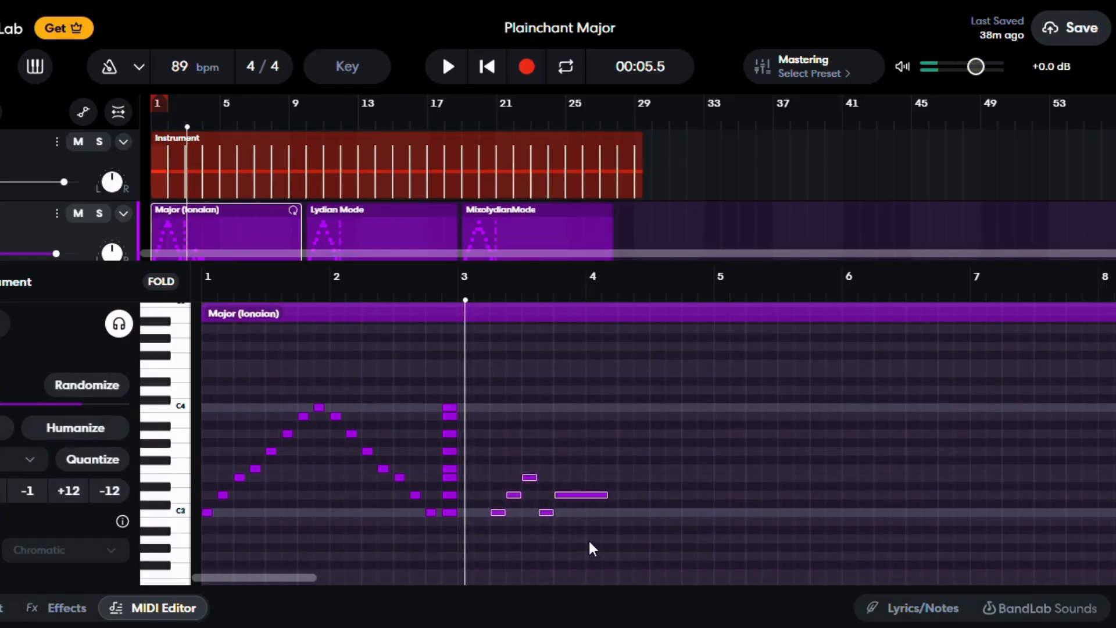
pyautogui.press('Delete')
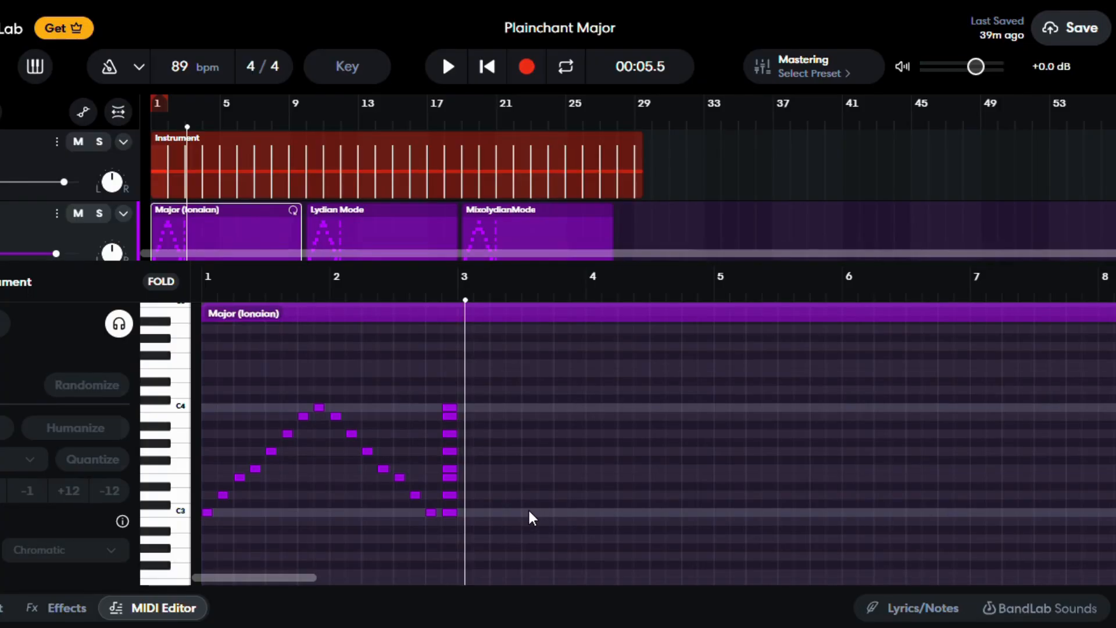
# Enter C3, D3, E3, G3 and a longer F3 starting around the middle of bar 3, and play the phrase back.
pyautogui.moveTo(526, 512)
pyautogui.mouseDown()
pyautogui.moveTo(572, 512)
pyautogui.moveTo(539, 522)
pyautogui.mouseUp()
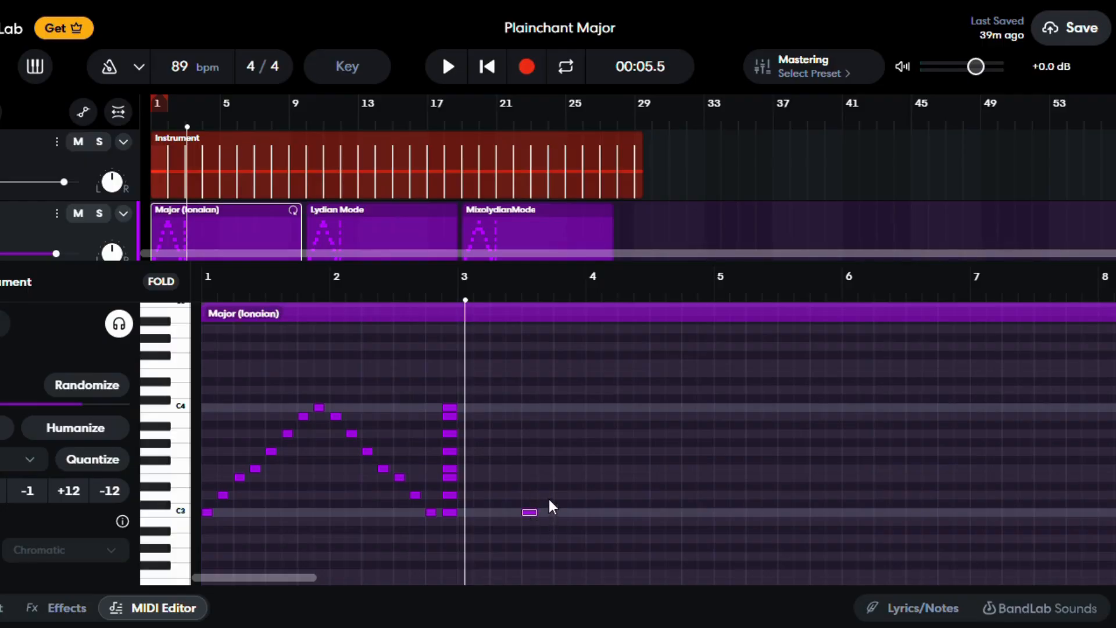
pyautogui.click(545, 495)
pyautogui.click(561, 477)
pyautogui.press('Escape')
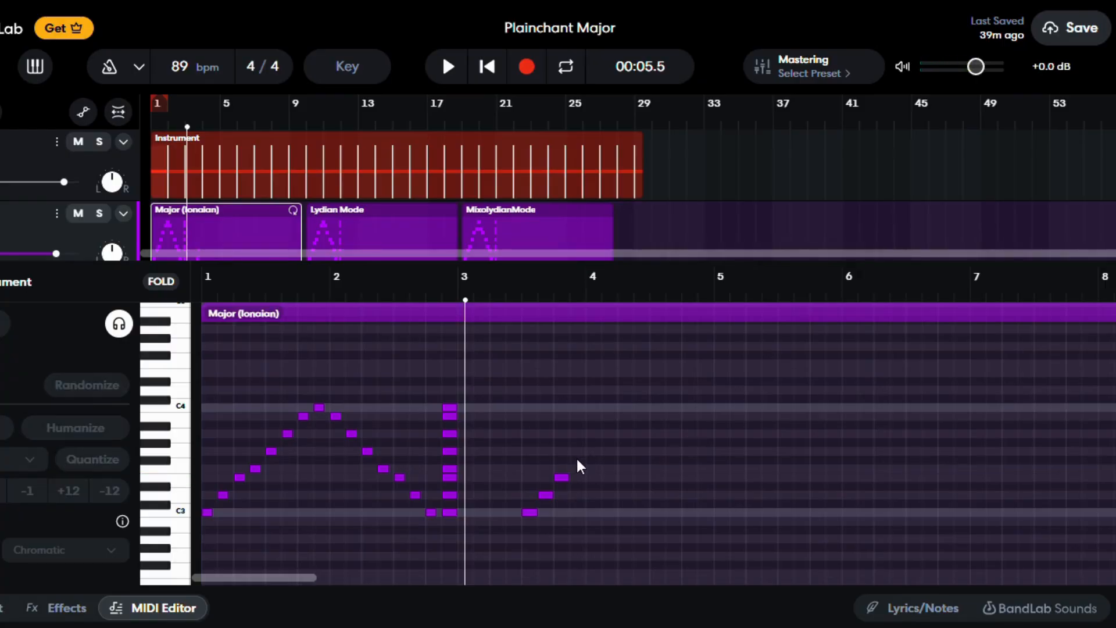
pyautogui.click(576, 458)
pyautogui.moveTo(577, 459); pyautogui.dragTo(577, 453)
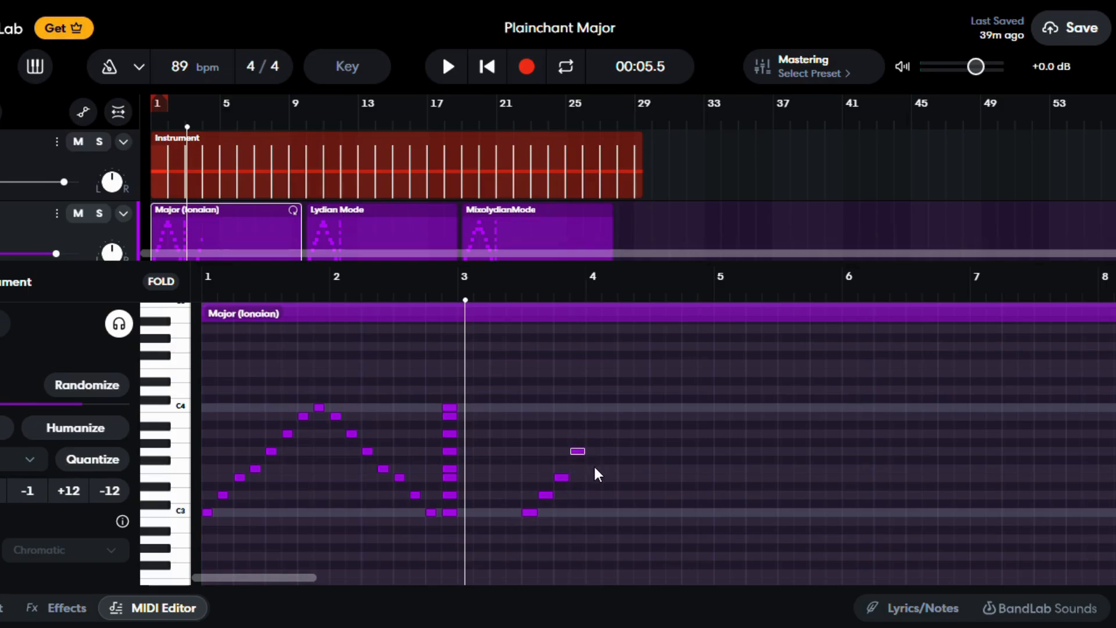
pyautogui.click(595, 468)
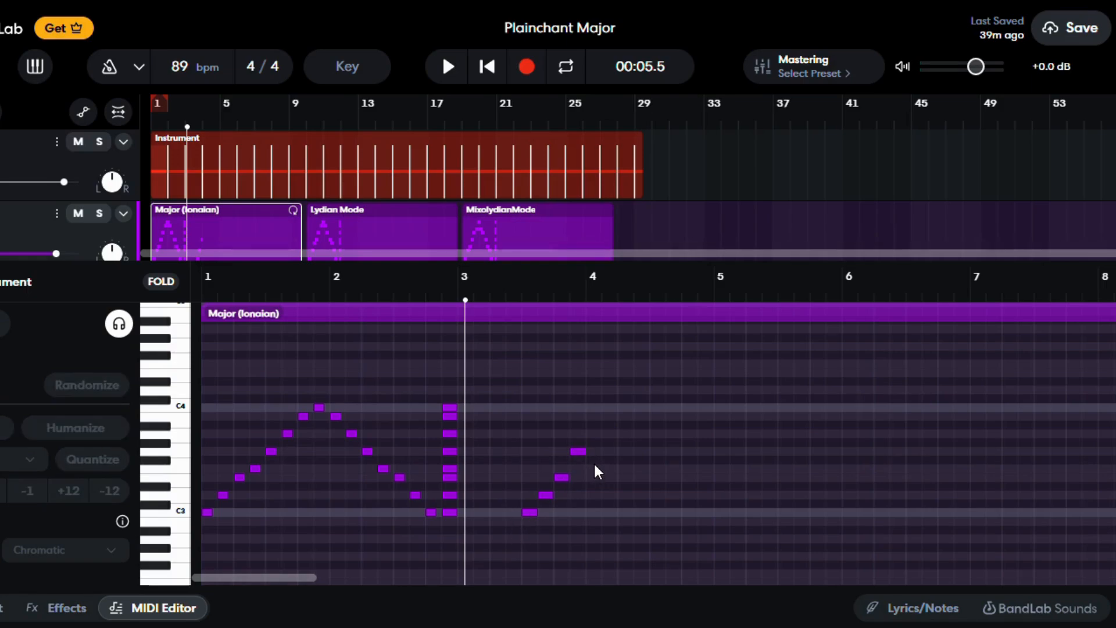
pyautogui.doubleClick(593, 462)
pyautogui.moveTo(592, 461); pyautogui.dragTo(614, 468)
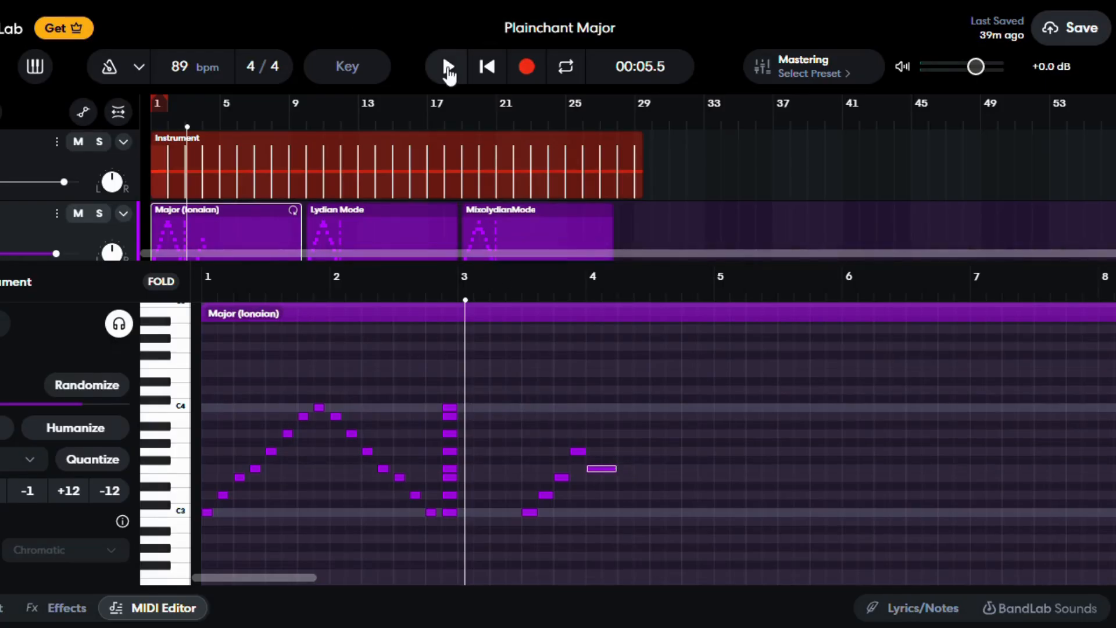
pyautogui.click(448, 68)
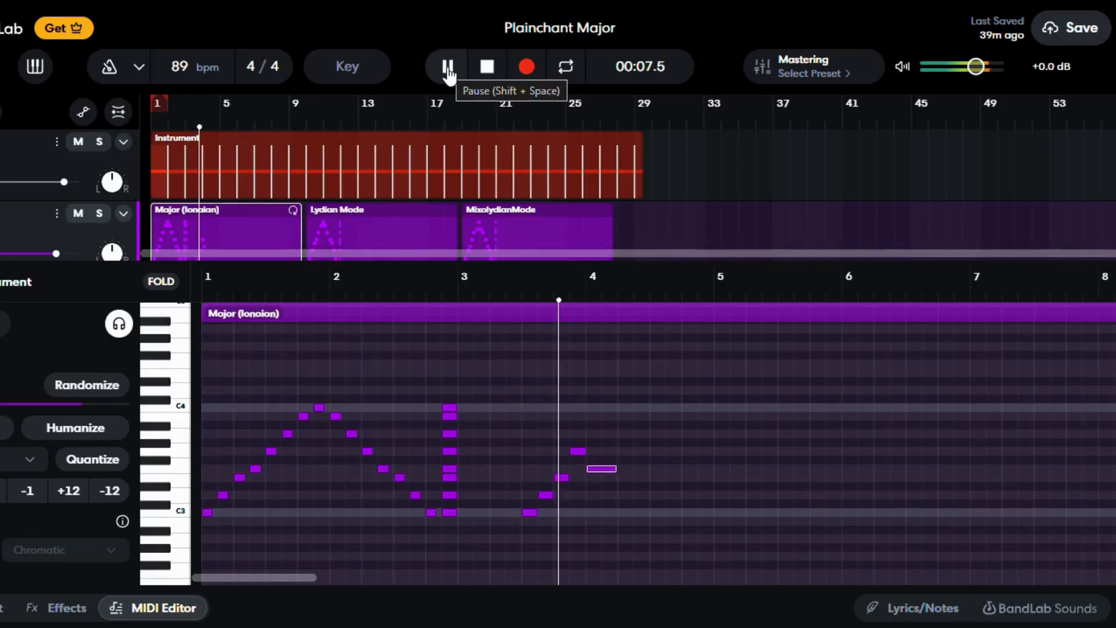
pyautogui.click(486, 68)
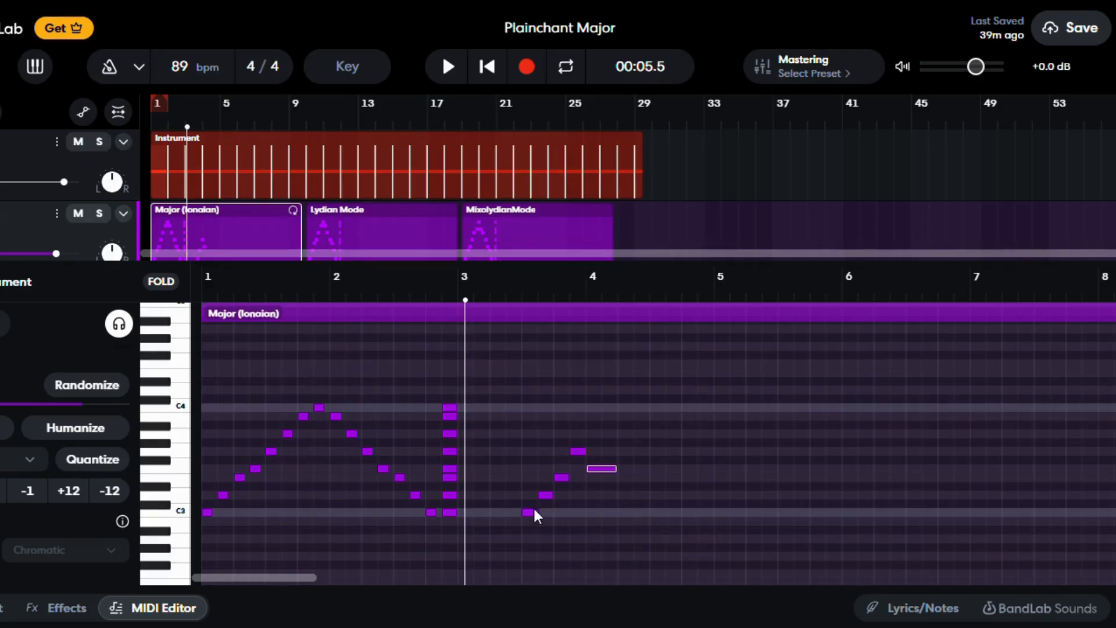
# Enter F3, E3, G3, D3 and a longer E3 through bar 4 of the Major (Ionian) region, and play the melody back.
pyautogui.click(641, 467)
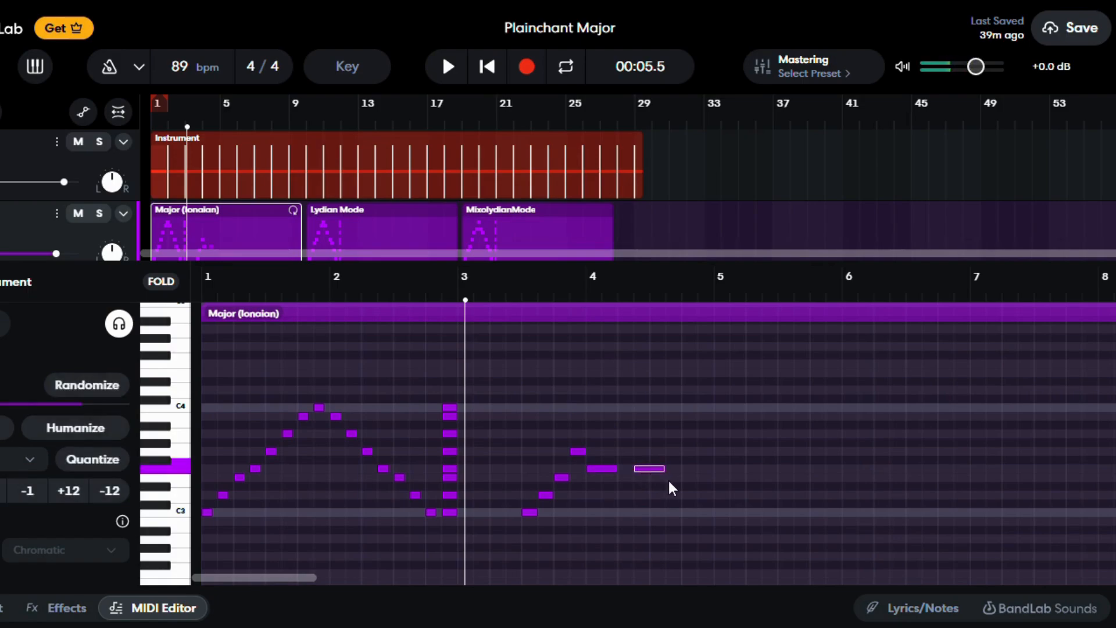
pyautogui.moveTo(663, 469); pyautogui.dragTo(649, 469)
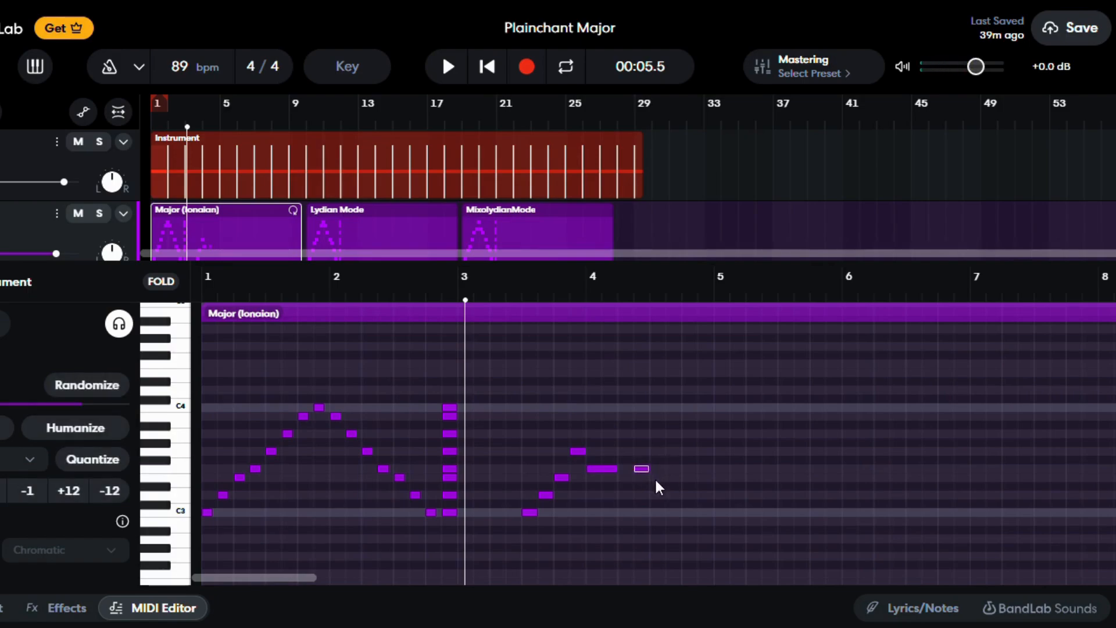
pyautogui.click(657, 478)
pyautogui.click(674, 452)
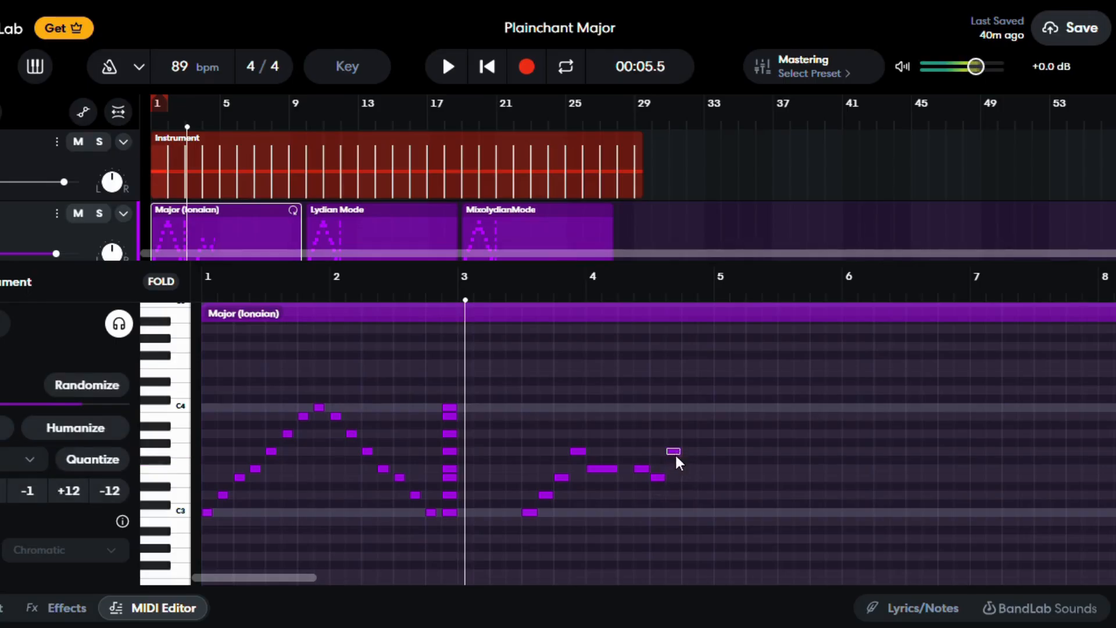
pyautogui.click(688, 494)
pyautogui.moveTo(707, 478); pyautogui.dragTo(745, 479)
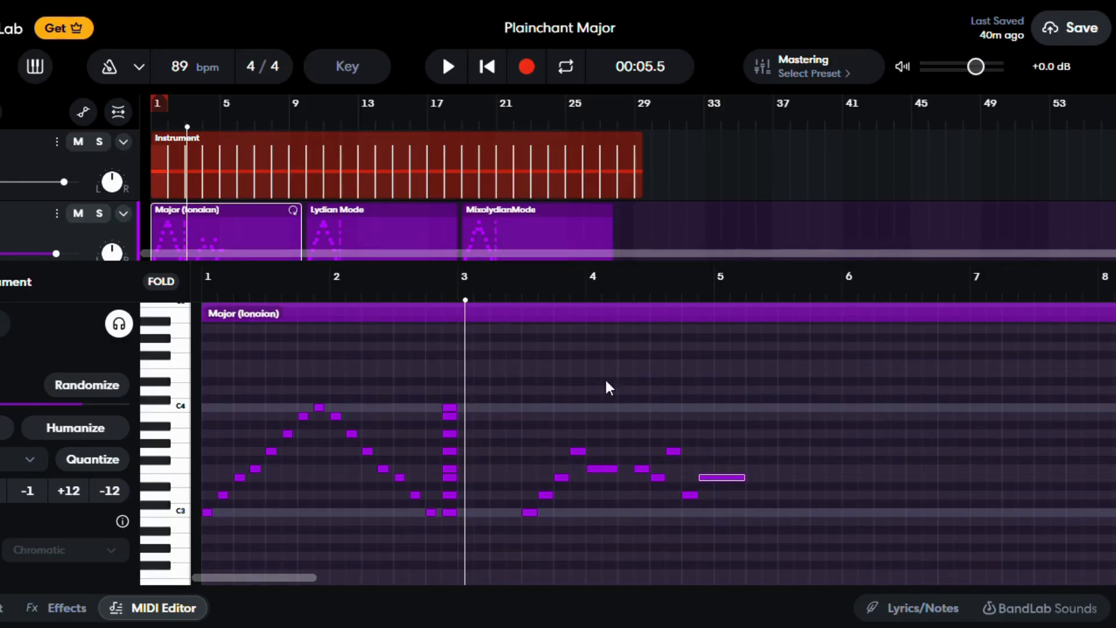
pyautogui.click(448, 66)
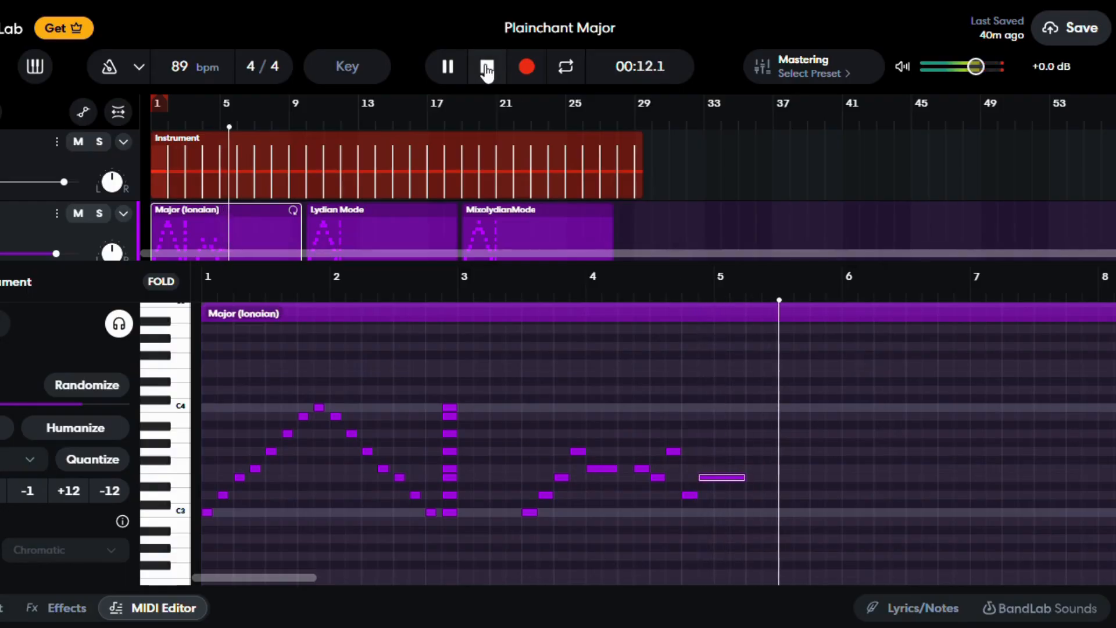
pyautogui.click(485, 67)
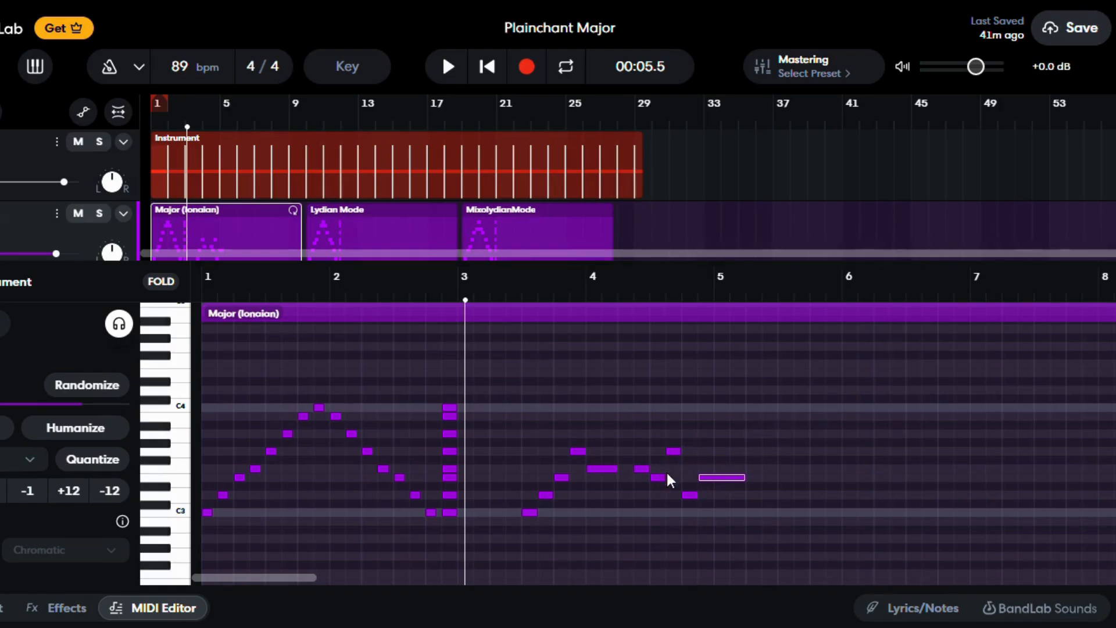
# Copy the F3, E3, G3 group from bar 4, paste it into bar 5 and move the copy up to C4, B3, D4.
pyautogui.moveTo(630, 438); pyautogui.dragTo(681, 485)
pyautogui.click(758, 432)
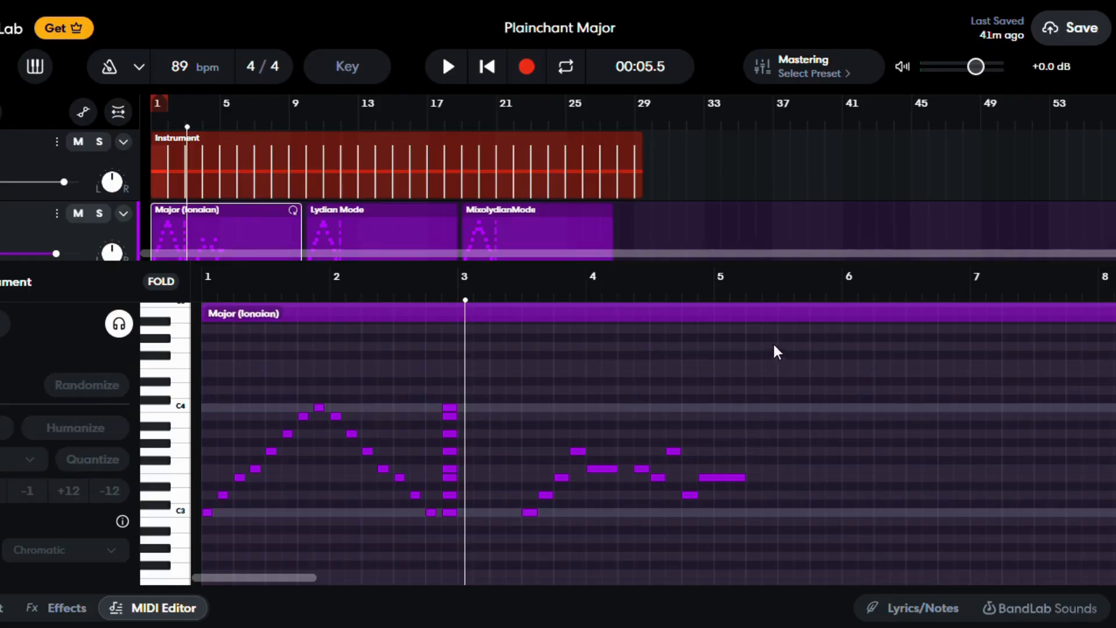
pyautogui.click(761, 291)
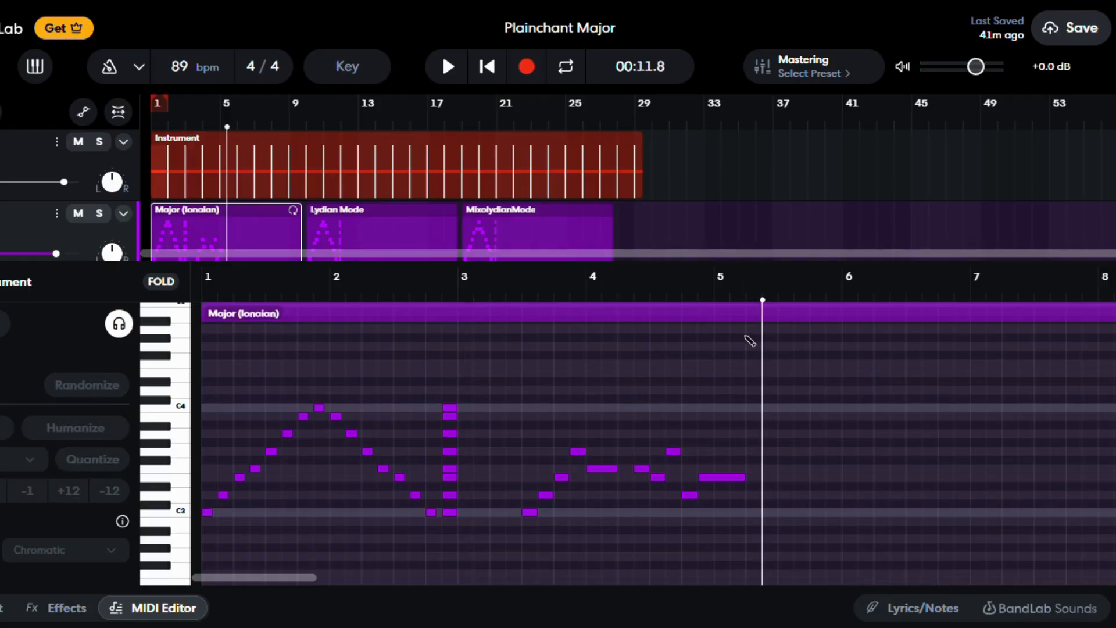
pyautogui.hotkey('ctrl', 'v')
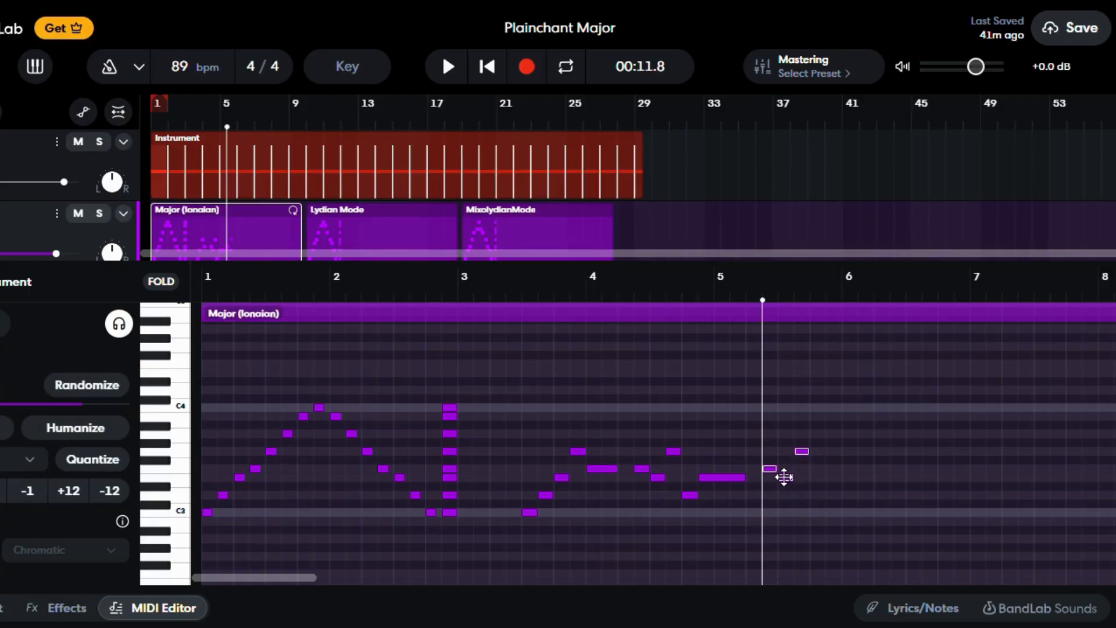
pyautogui.moveTo(785, 478); pyautogui.dragTo(770, 418)
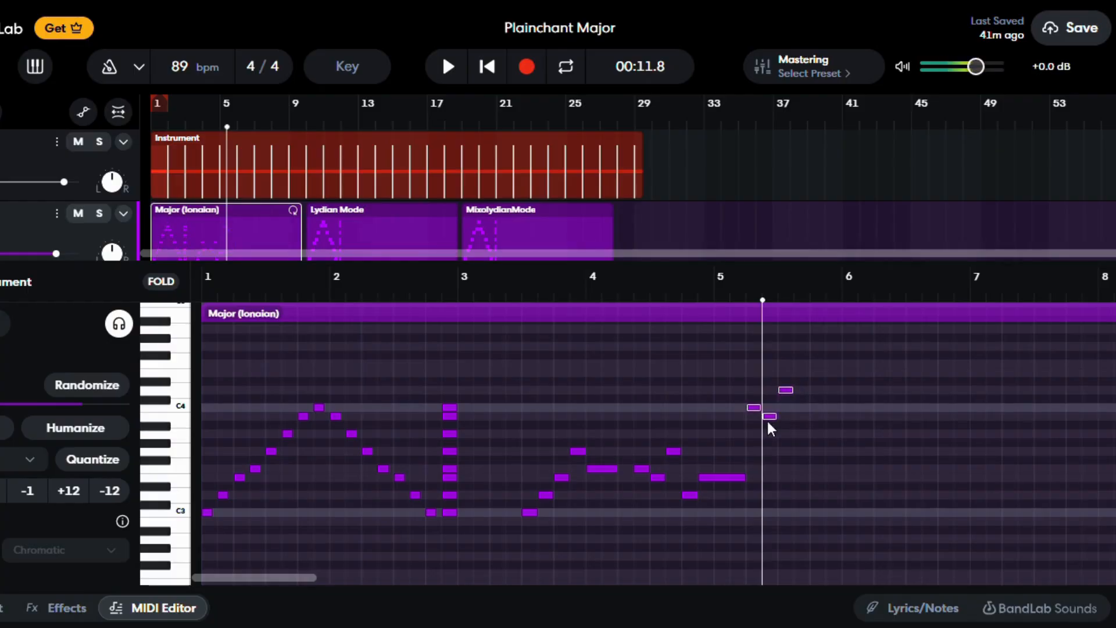
# Audition the C4, B3, D4 group in bar 5 on its own and in context with playback from late in bar 3.
pyautogui.click(728, 300)
pyautogui.press('space')
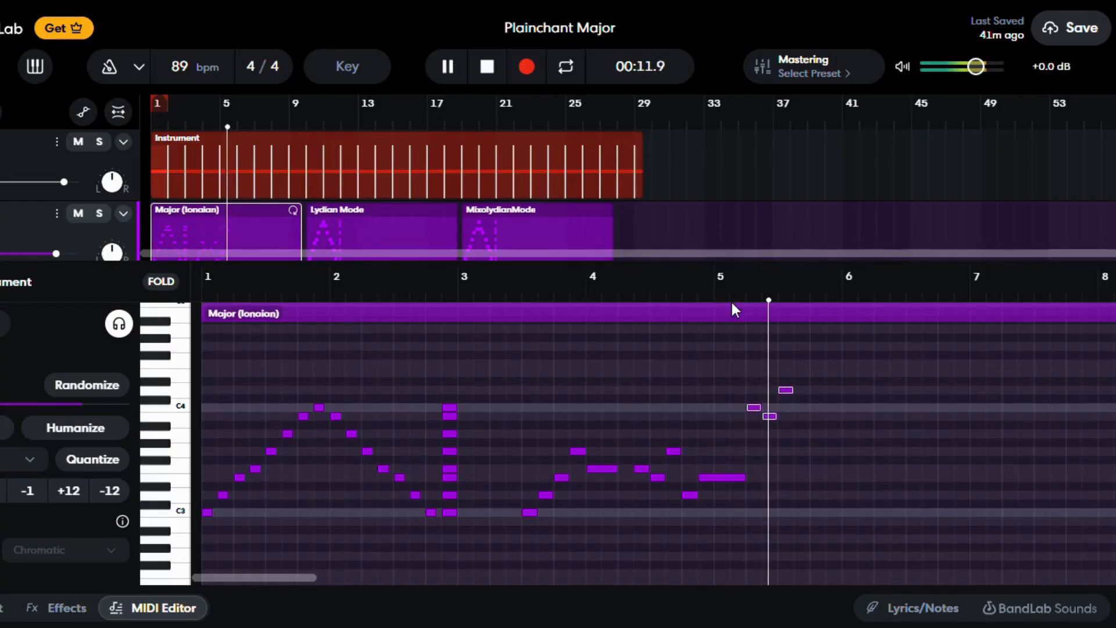
pyautogui.press('space')
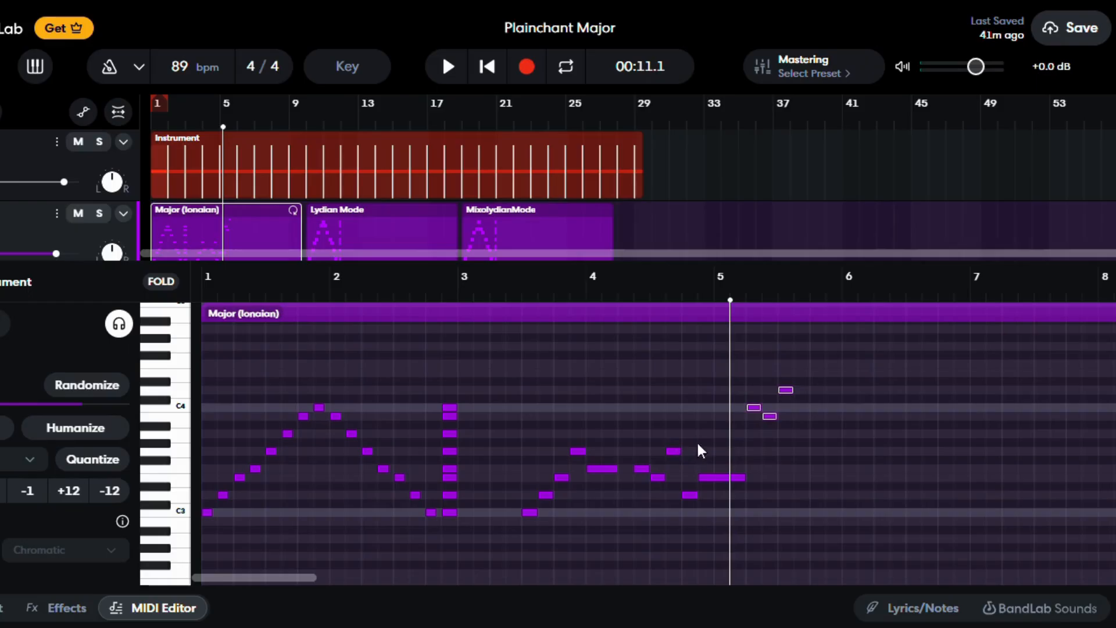
pyautogui.click(770, 417)
pyautogui.click(753, 407)
pyautogui.click(563, 295)
pyautogui.press('space')
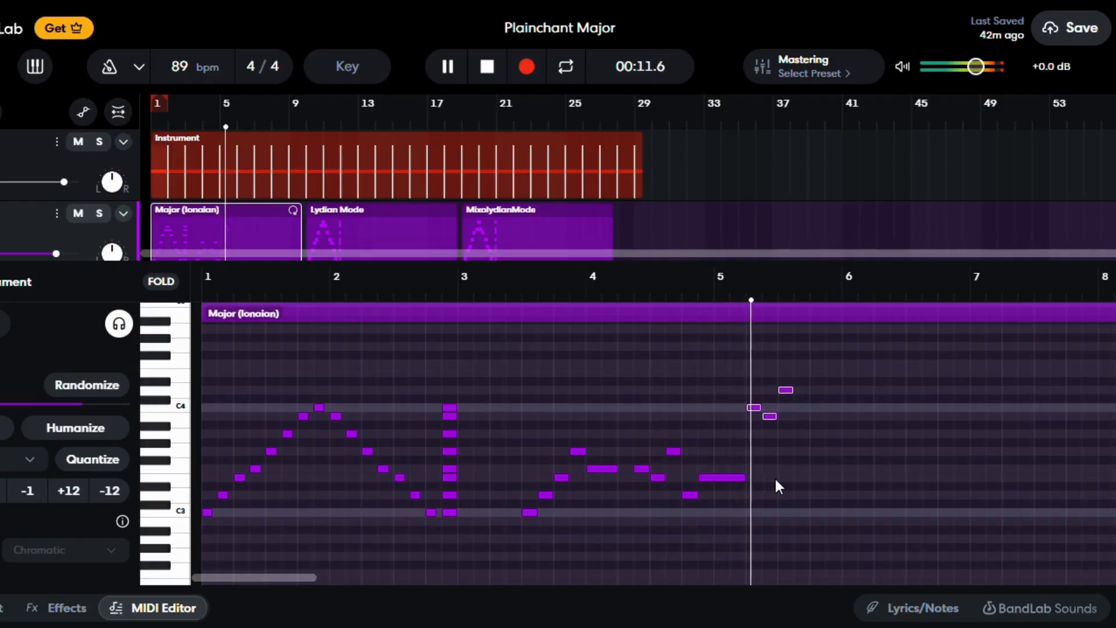
pyautogui.press('space')
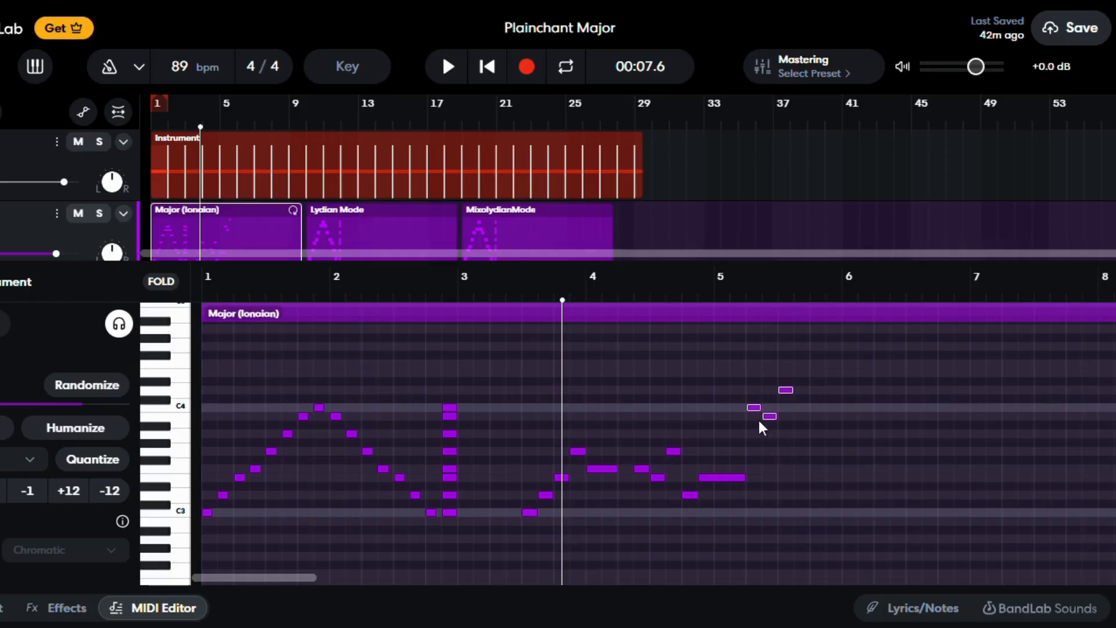
# Enter short F3, G3 and D3 notes from late in bar 5 to the start of bar 6.
pyautogui.doubleClick(816, 451)
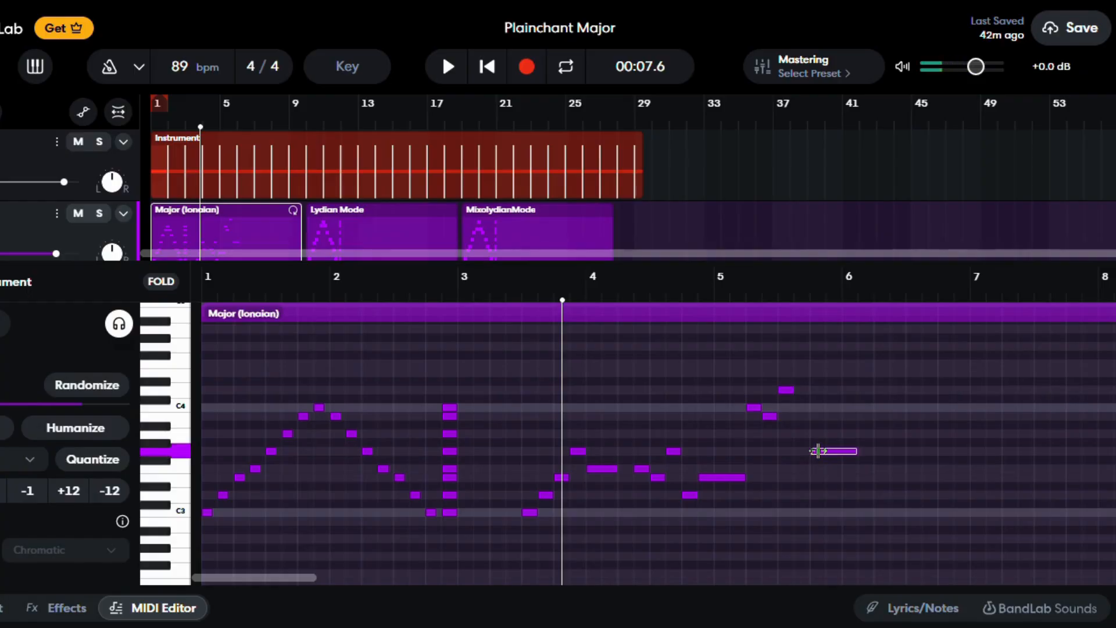
pyautogui.moveTo(818, 451); pyautogui.dragTo(827, 473)
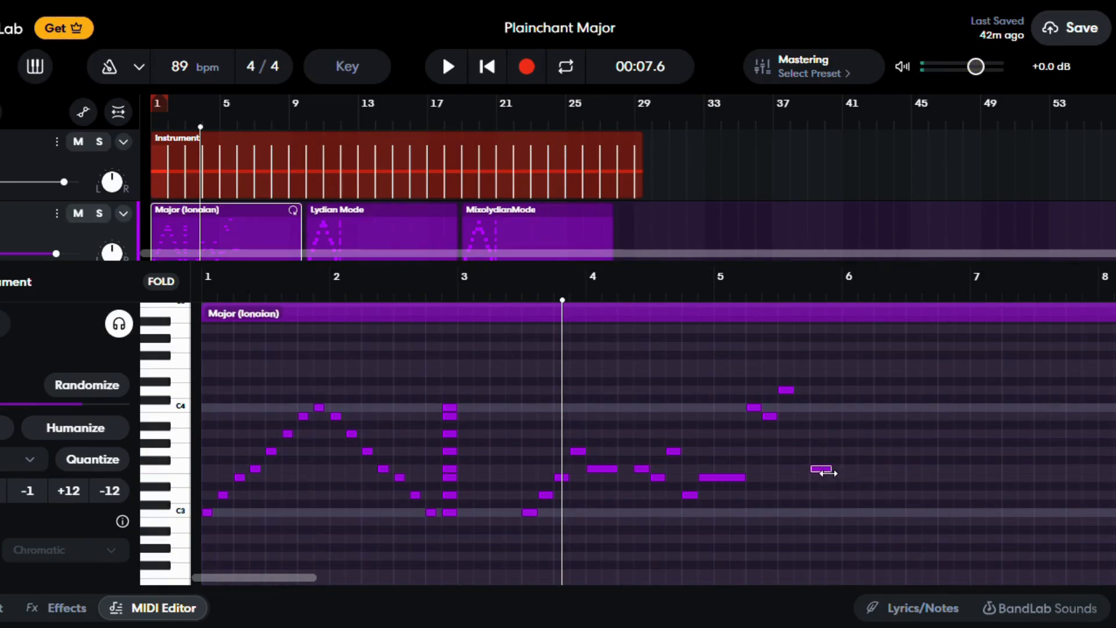
pyautogui.click(837, 453)
pyautogui.doubleClick(838, 451)
pyautogui.click(853, 490)
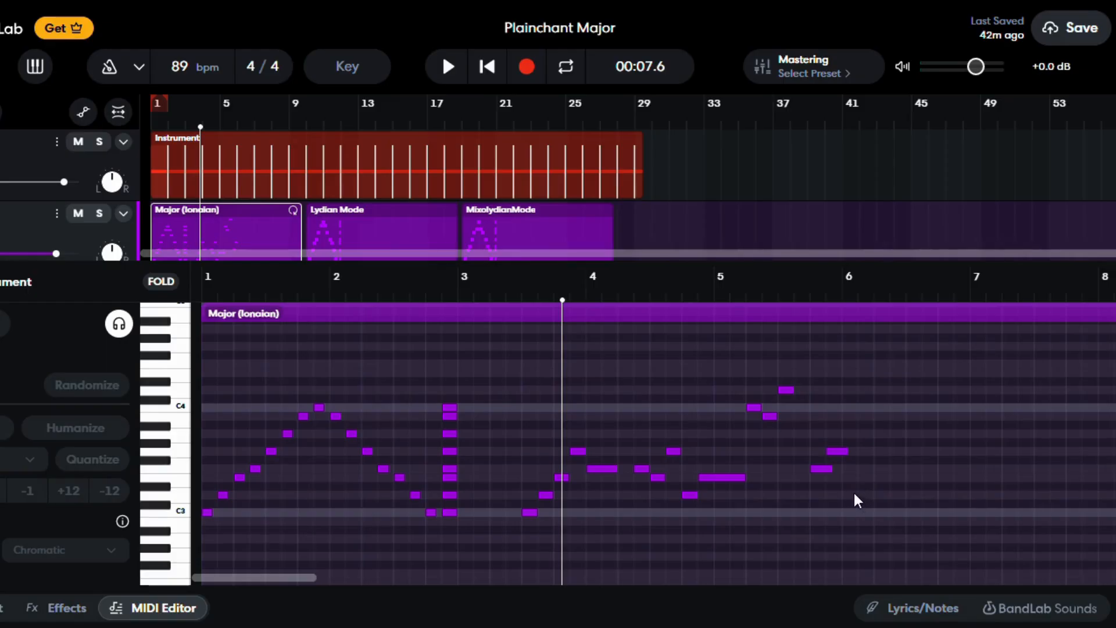
pyautogui.doubleClick(854, 495)
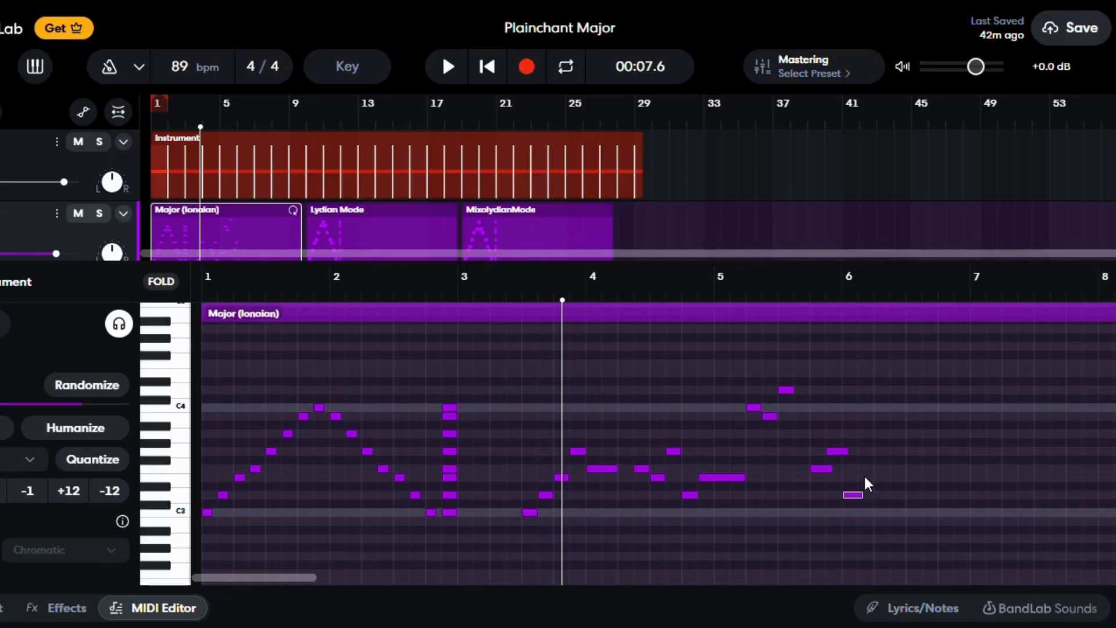
# Enter F3, E3 and a longer G3 in bar 6, and play the whole melody from around the middle of bar 3.
pyautogui.click(885, 468)
pyautogui.click(900, 477)
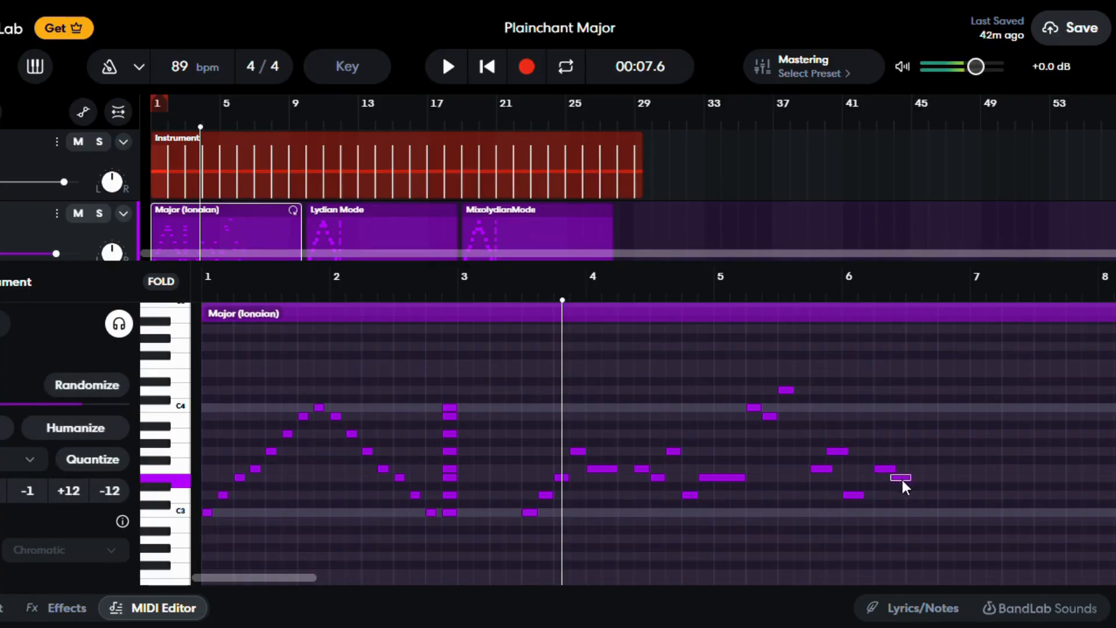
pyautogui.click(918, 452)
pyautogui.moveTo(928, 452); pyautogui.dragTo(975, 446)
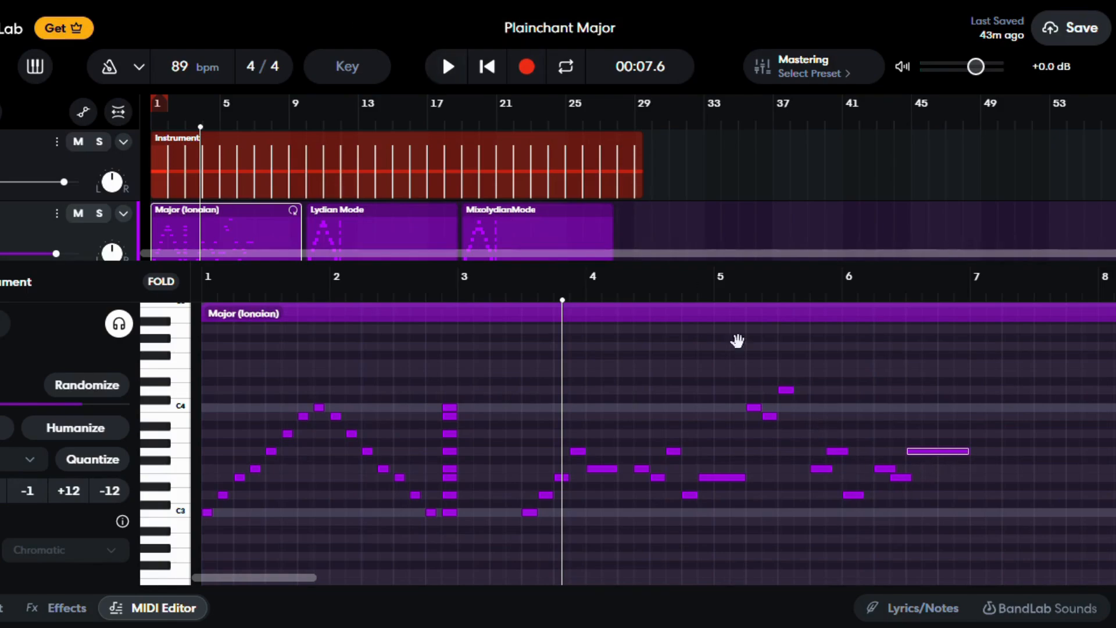
pyautogui.click(517, 296)
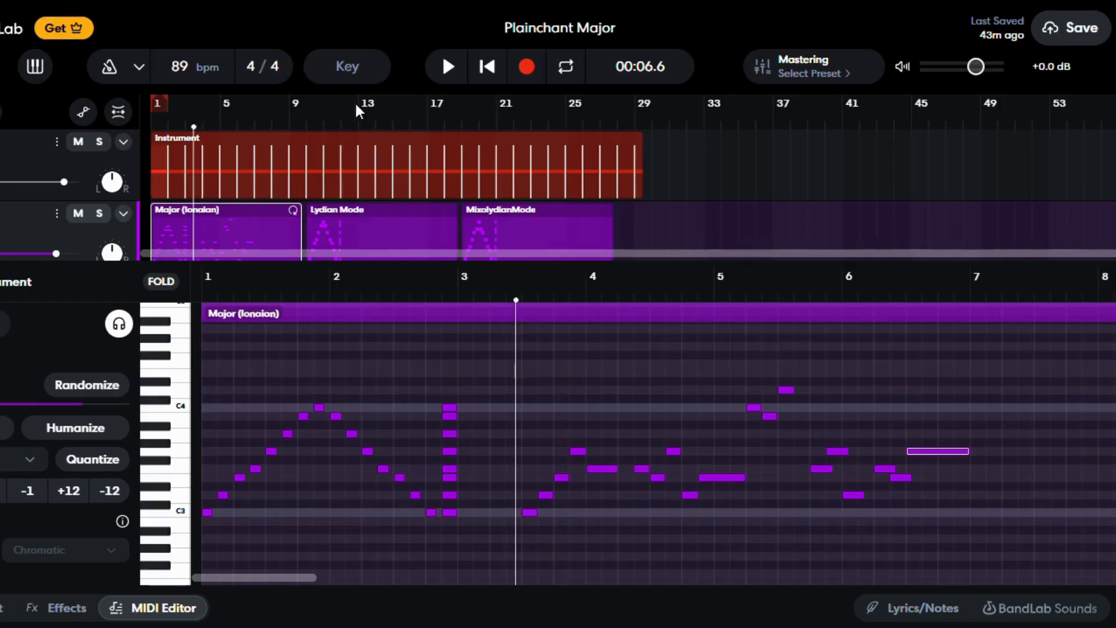
pyautogui.click(448, 67)
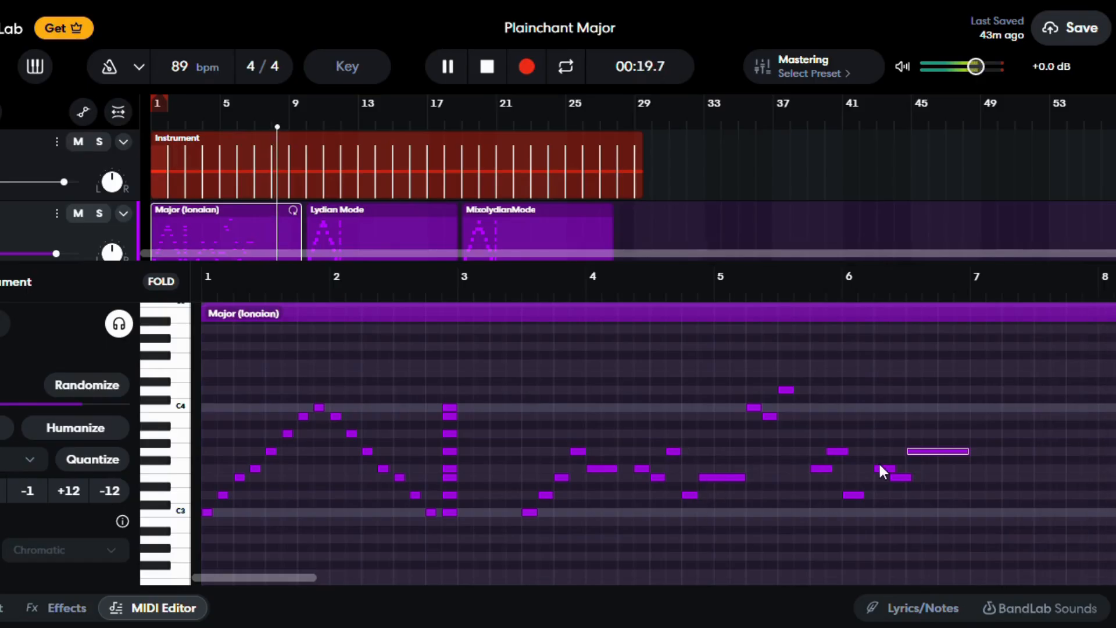
pyautogui.click(488, 67)
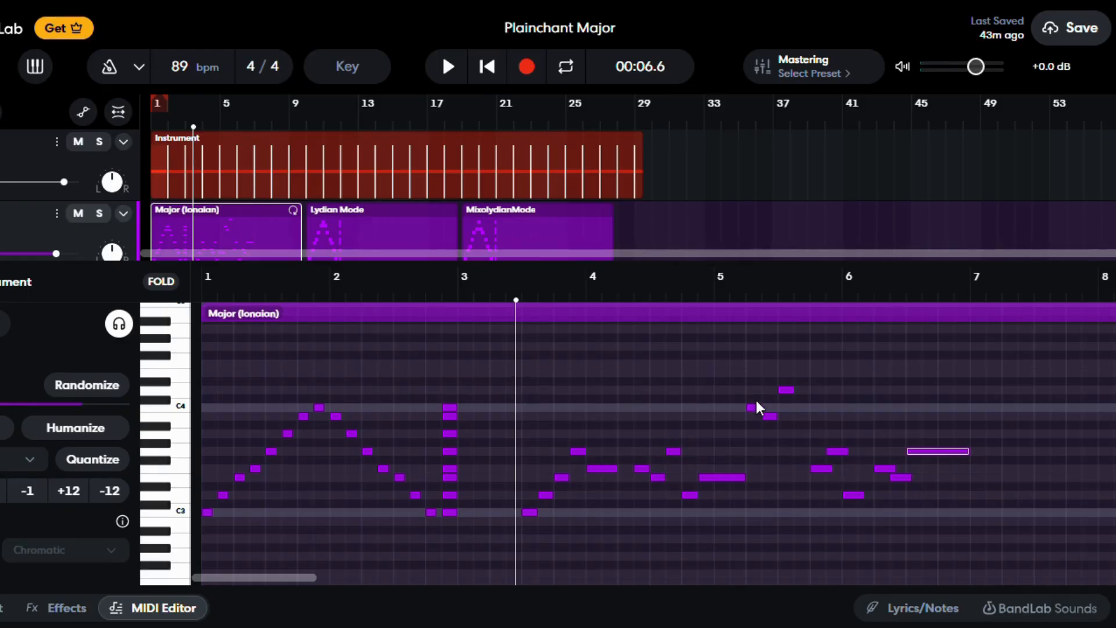
# Raise the long final G3 in bar 6 to B3 and shorten it to match the notes before it.
pyautogui.click(887, 467)
pyautogui.click(899, 478)
pyautogui.click(915, 451)
pyautogui.moveTo(916, 451)
pyautogui.mouseDown()
pyautogui.moveTo(917, 417)
pyautogui.moveTo(954, 419)
pyautogui.moveTo(926, 432)
pyautogui.mouseUp()
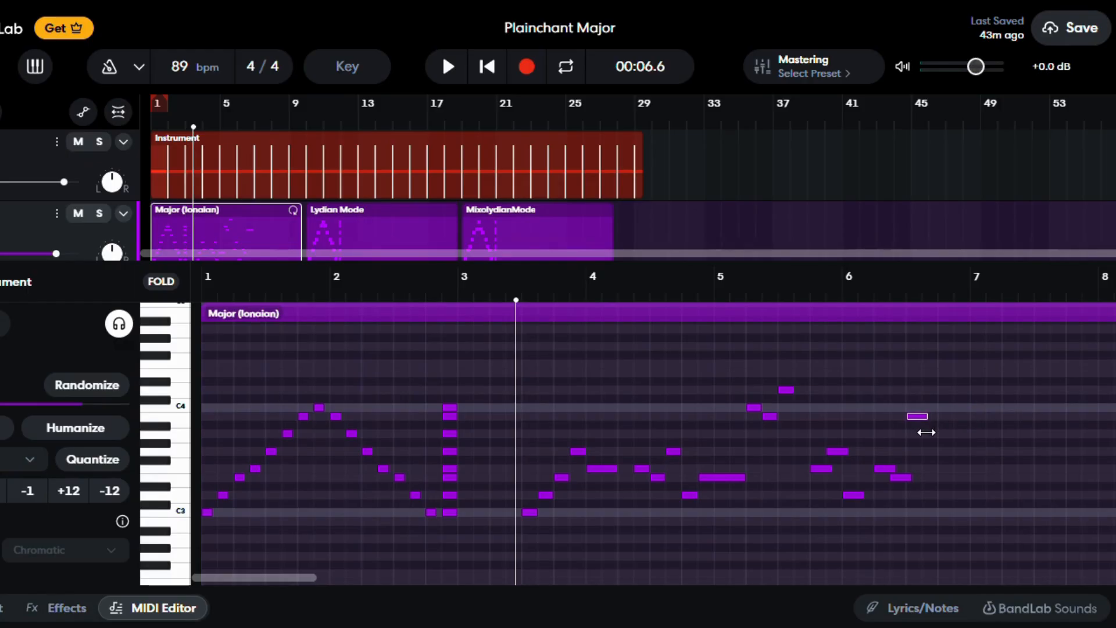
# Add A3 and a longer C4 extending into bar 7 to end the phrase, and play the melody back.
pyautogui.click(933, 433)
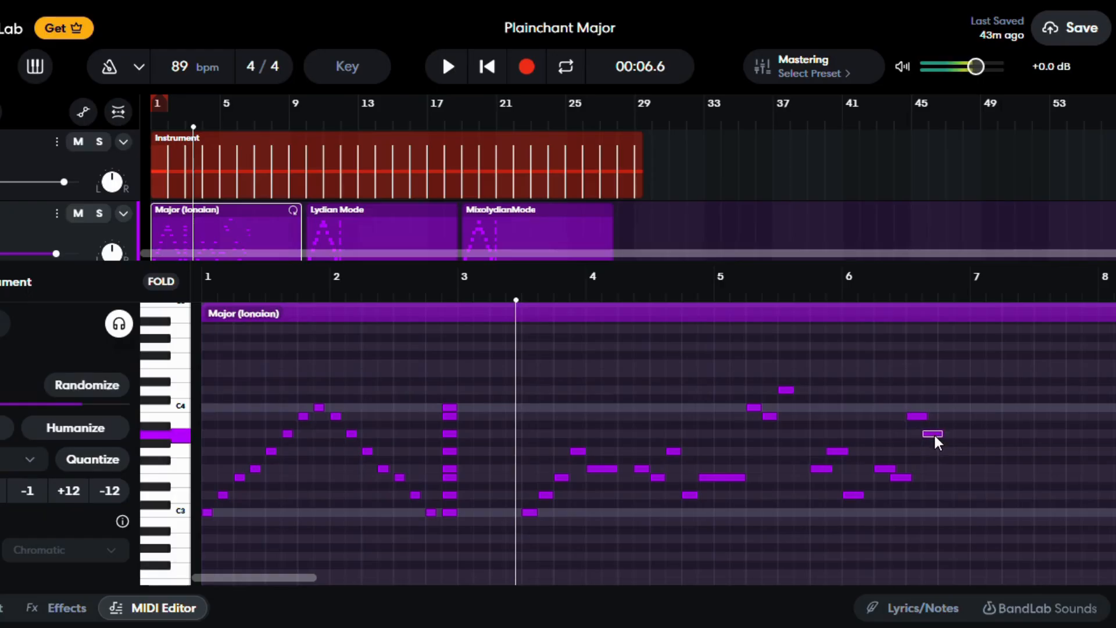
pyautogui.click(953, 408)
pyautogui.moveTo(961, 407); pyautogui.dragTo(1011, 406)
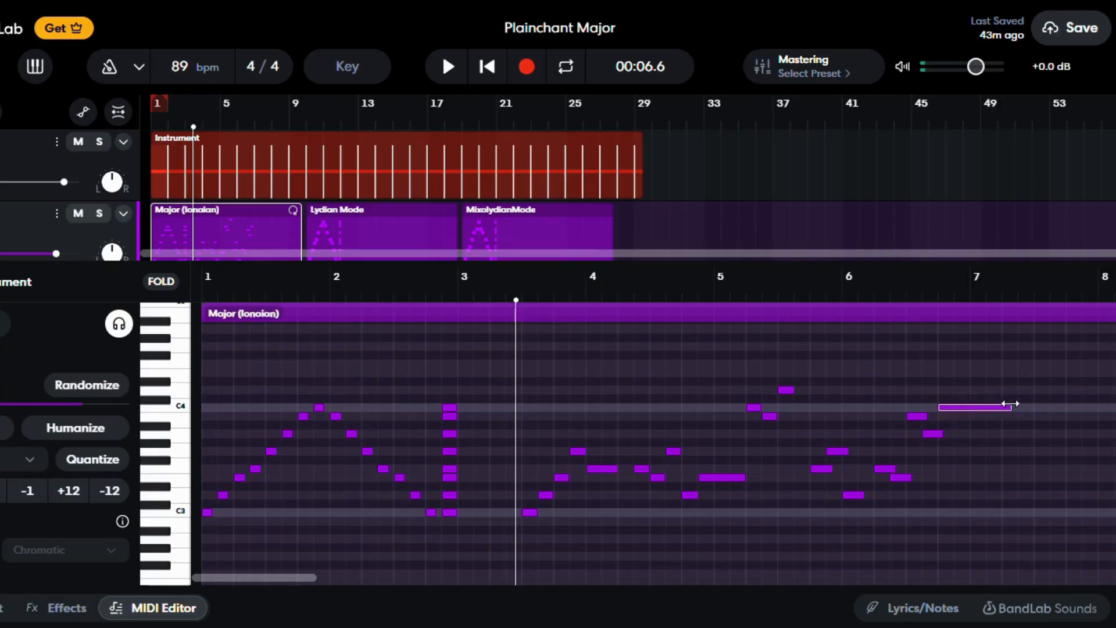
pyautogui.click(448, 68)
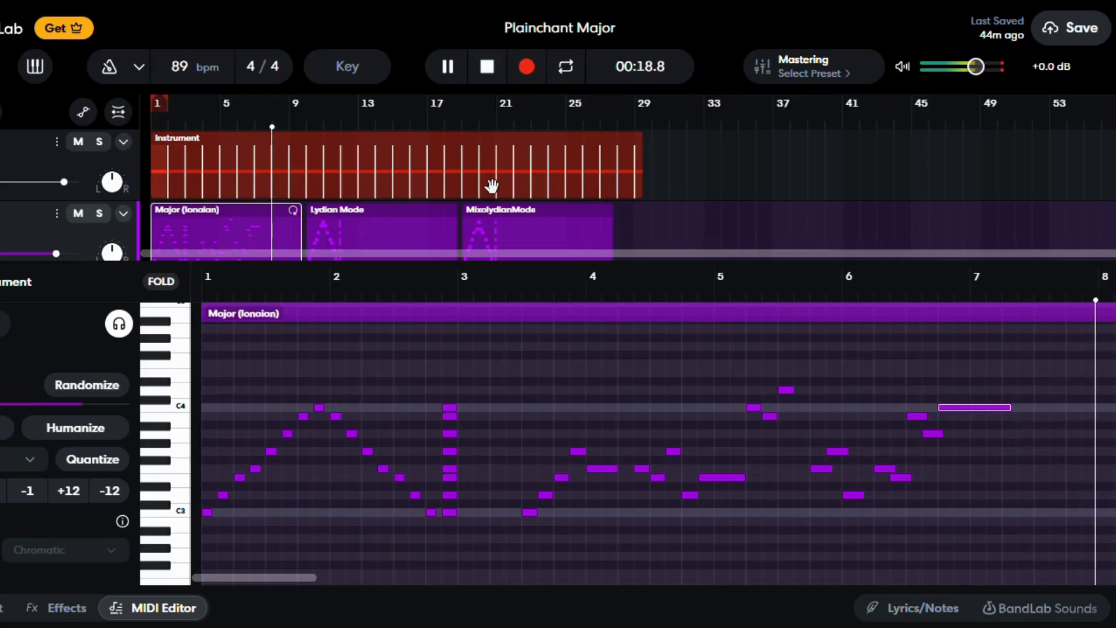
pyautogui.click(487, 68)
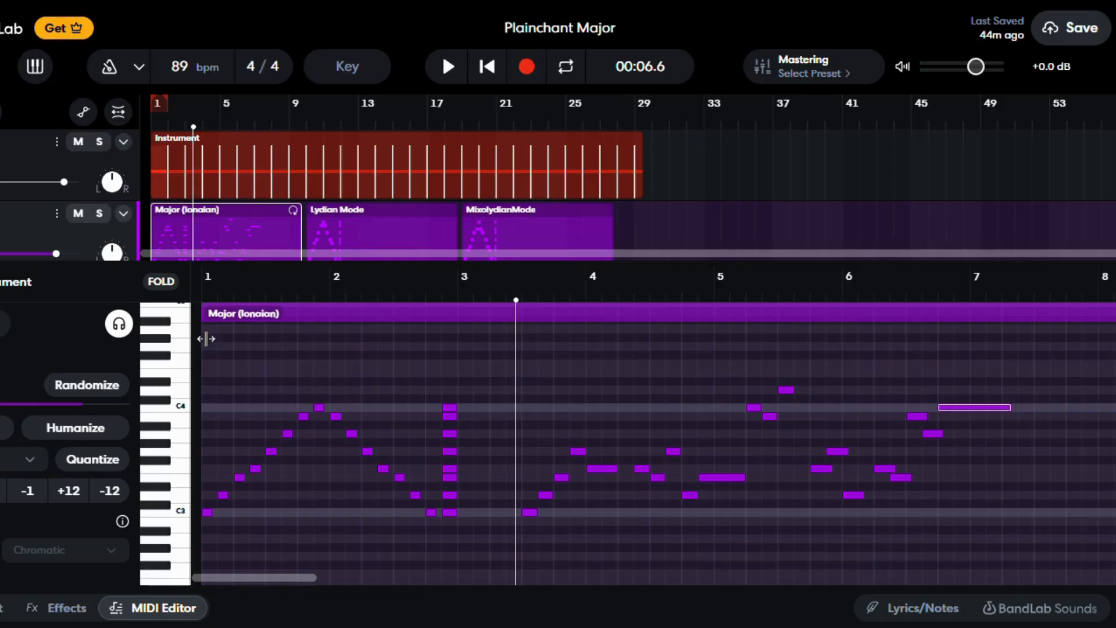
# Select all notes in the Major (Ionian) region and transpose them down three semitones.
pyautogui.moveTo(208, 340); pyautogui.dragTo(1115, 549)
pyautogui.scroll(4, 1115, 379)
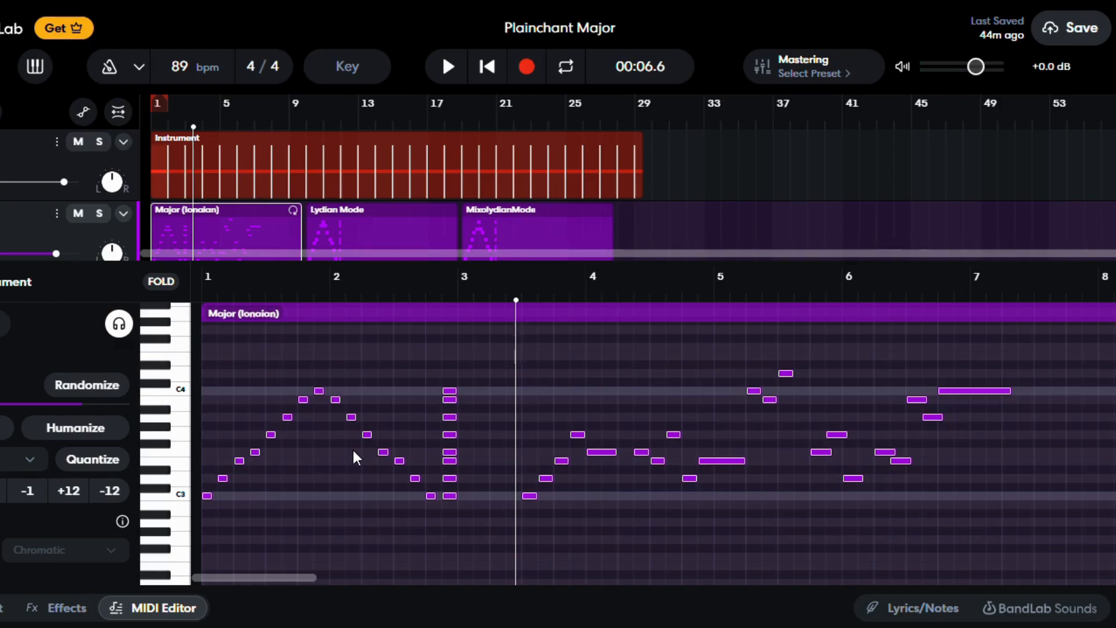
pyautogui.click(28, 493)
pyautogui.click(28, 492)
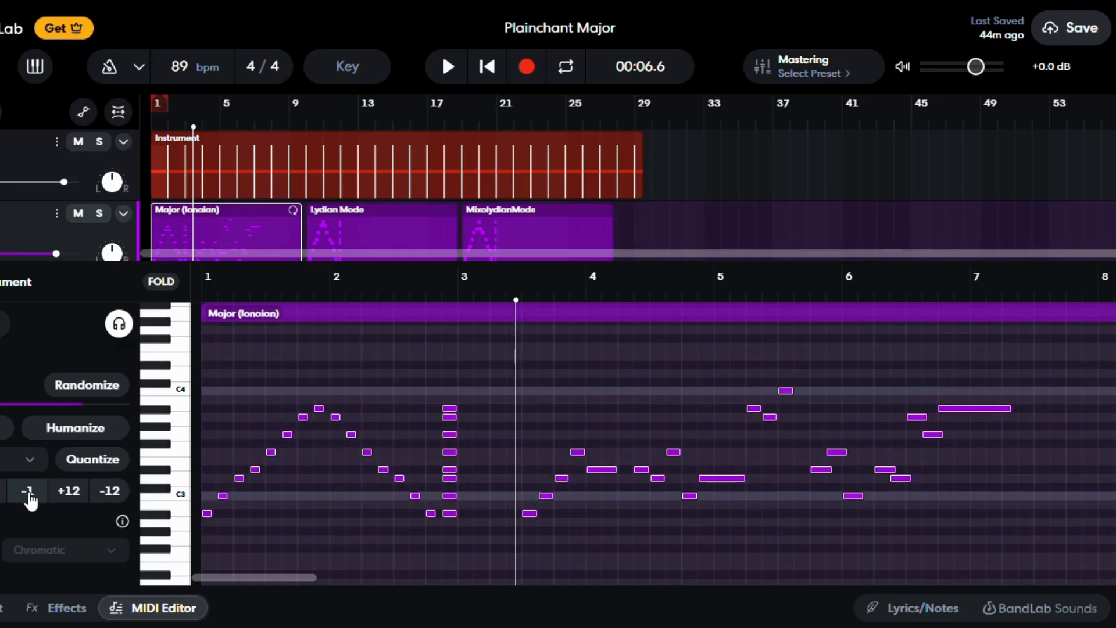
pyautogui.click(28, 493)
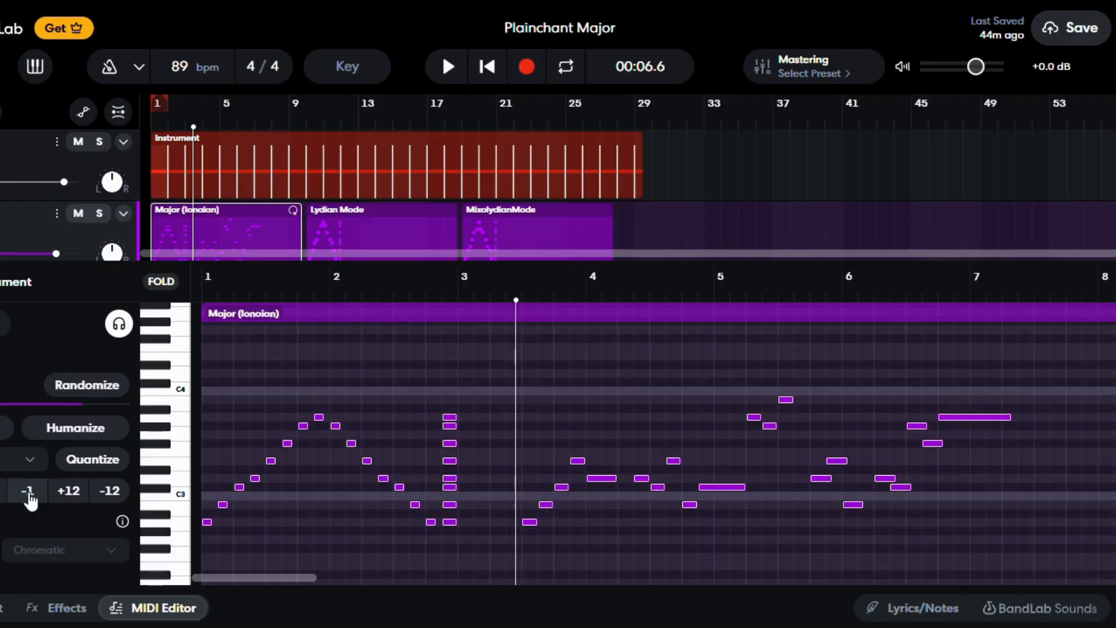
# Transpose the sustained C1 drone note in the Instrument region down three semitones to A0.
pyautogui.click(175, 144)
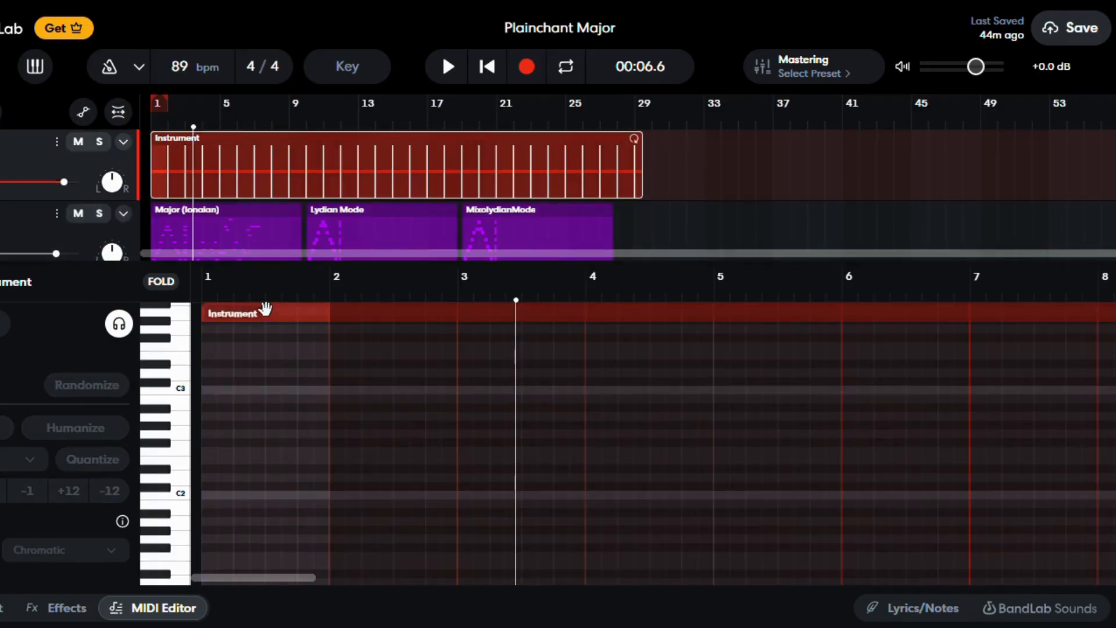
pyautogui.scroll(-3, 275, 360)
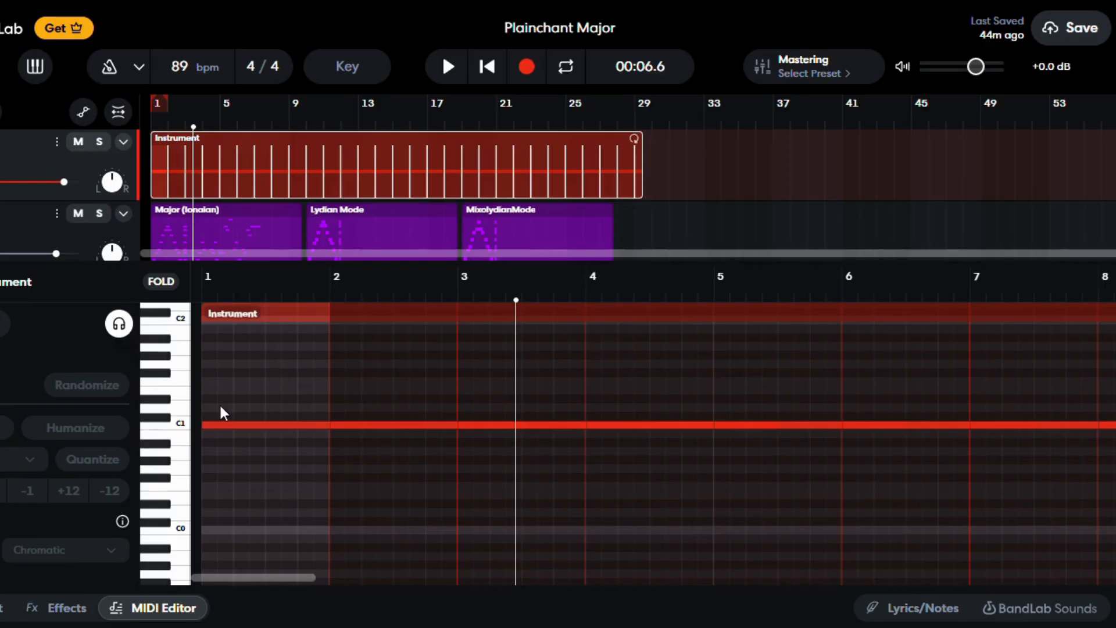
pyautogui.click(215, 424)
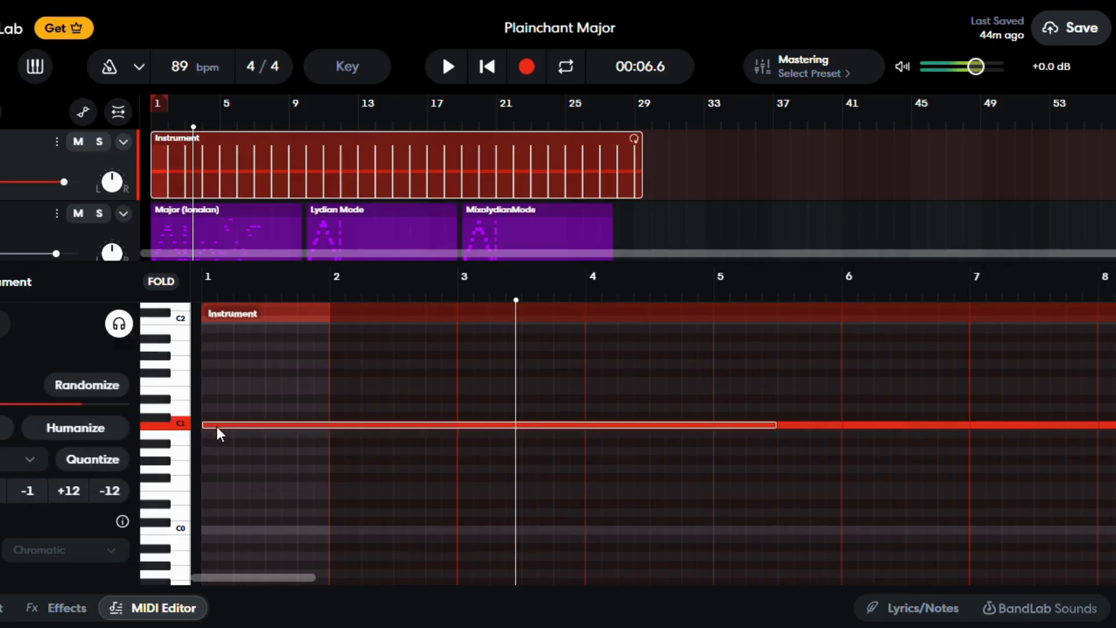
pyautogui.click(27, 490)
pyautogui.click(28, 490)
pyautogui.click(27, 490)
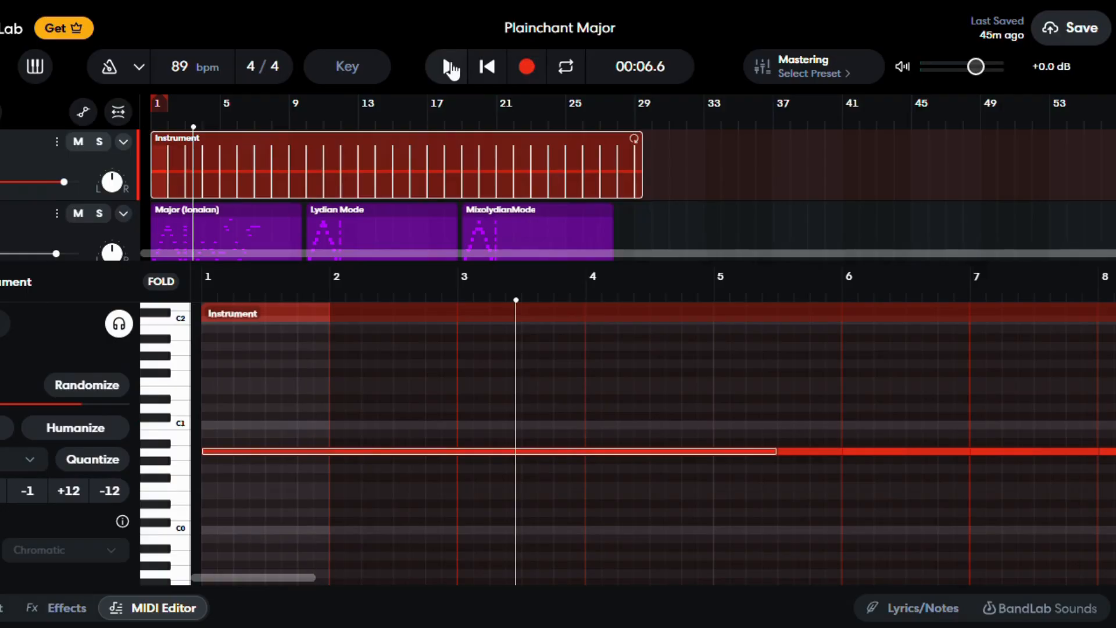
# Play the transposed melody with the drone from the start while viewing the Major (Ionian) notes, and stop playback.
pyautogui.click(487, 70)
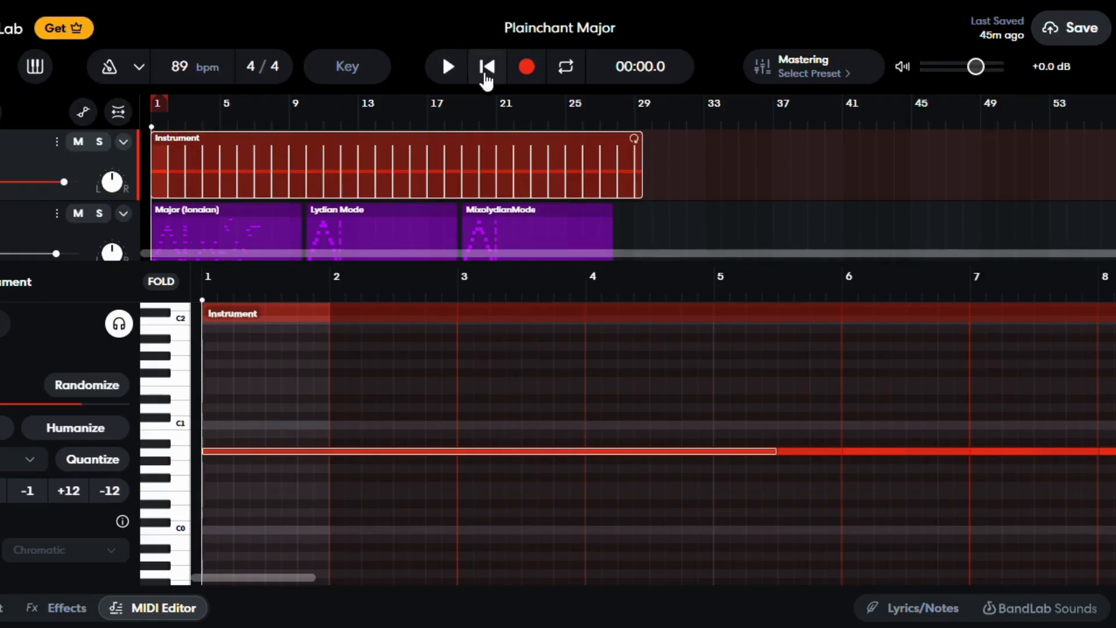
pyautogui.click(450, 68)
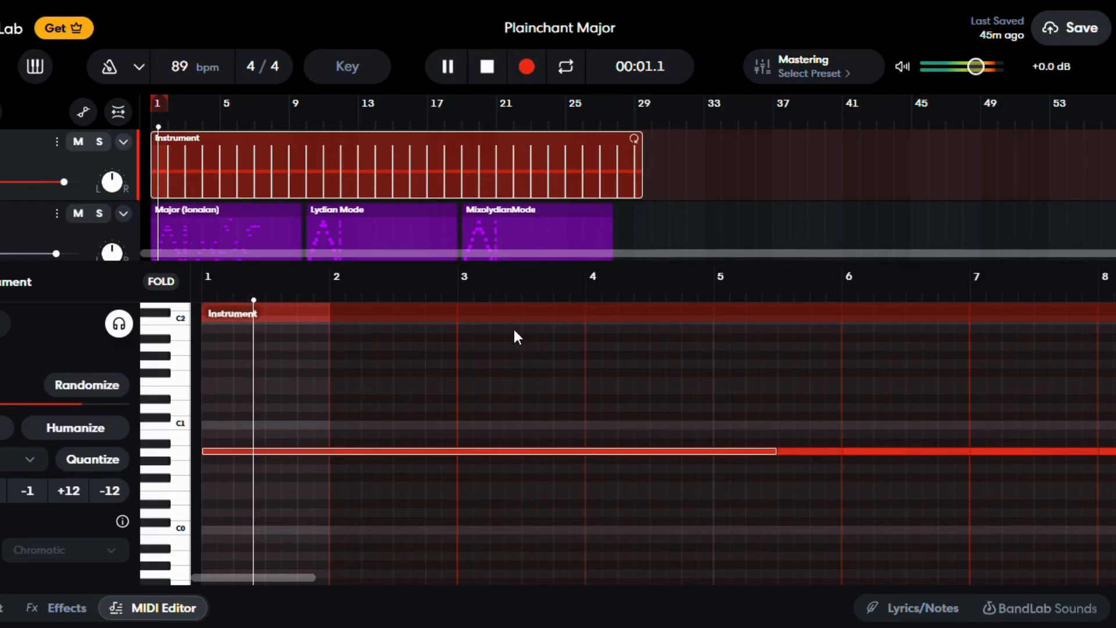
pyautogui.click(235, 211)
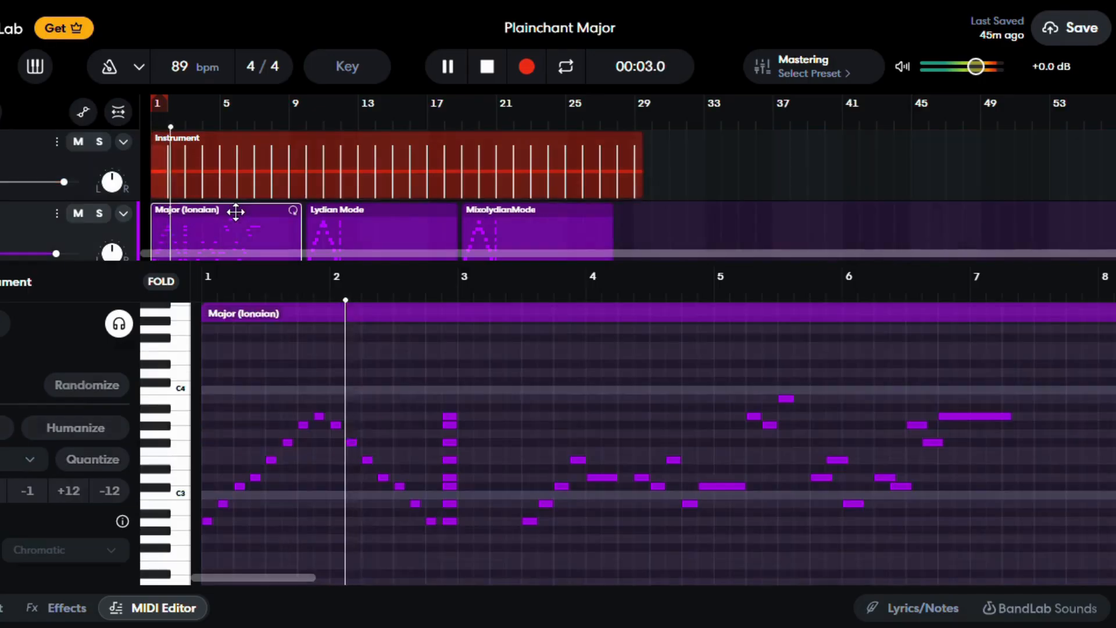
pyautogui.scroll(-1, 320, 349)
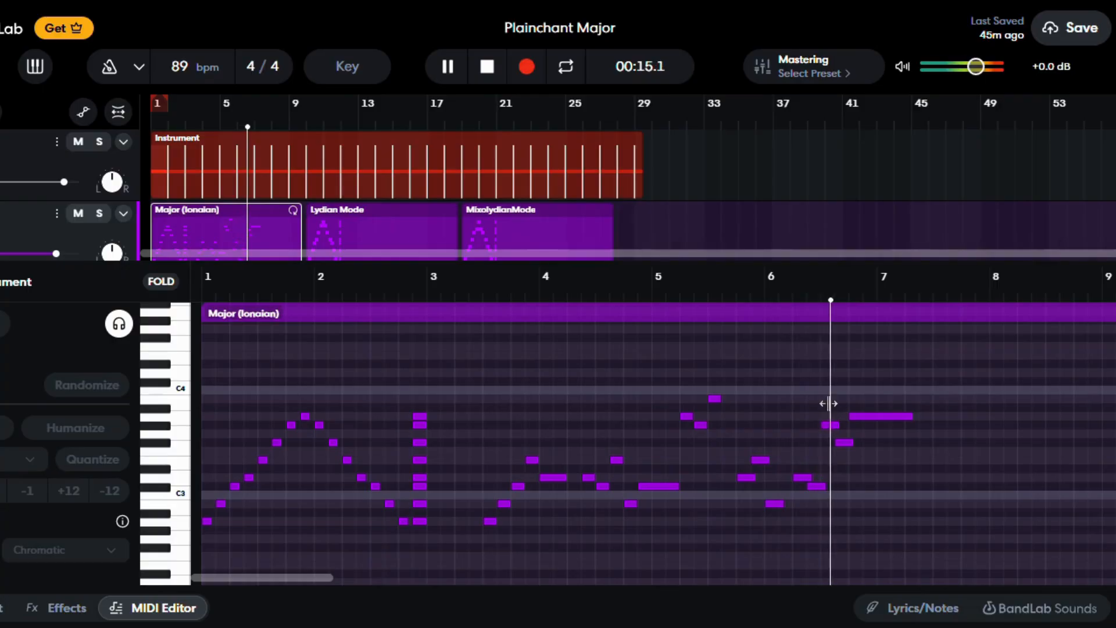
pyautogui.click(484, 73)
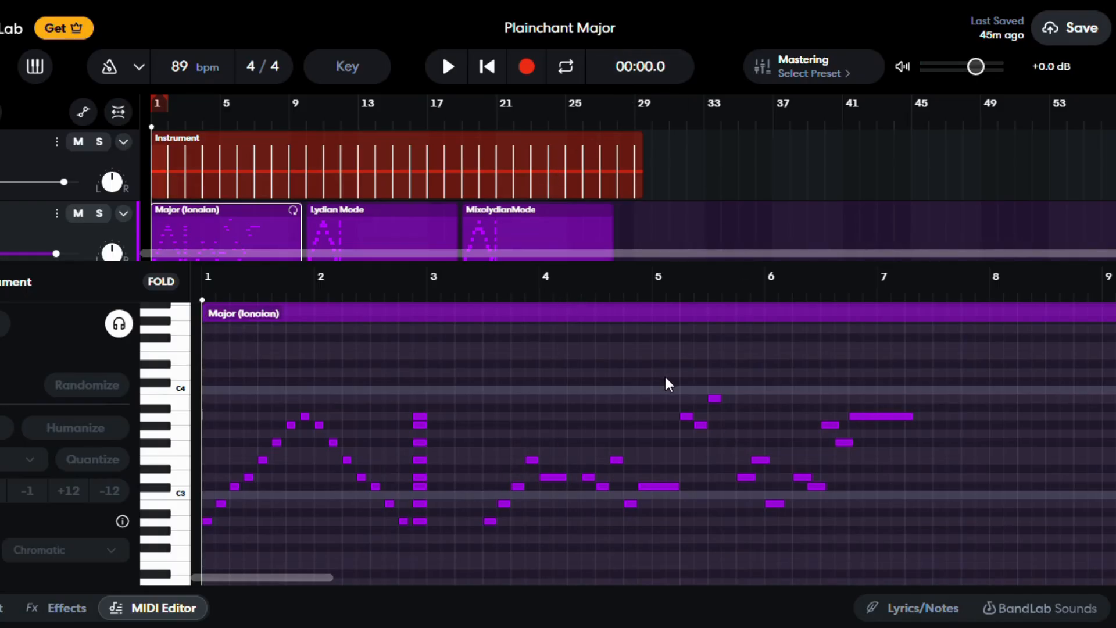
# Inspect the Lydian Mode and MixolydianMode regions, and play the Mixolydian scale at its original pitch over the drone.
pyautogui.click(381, 210)
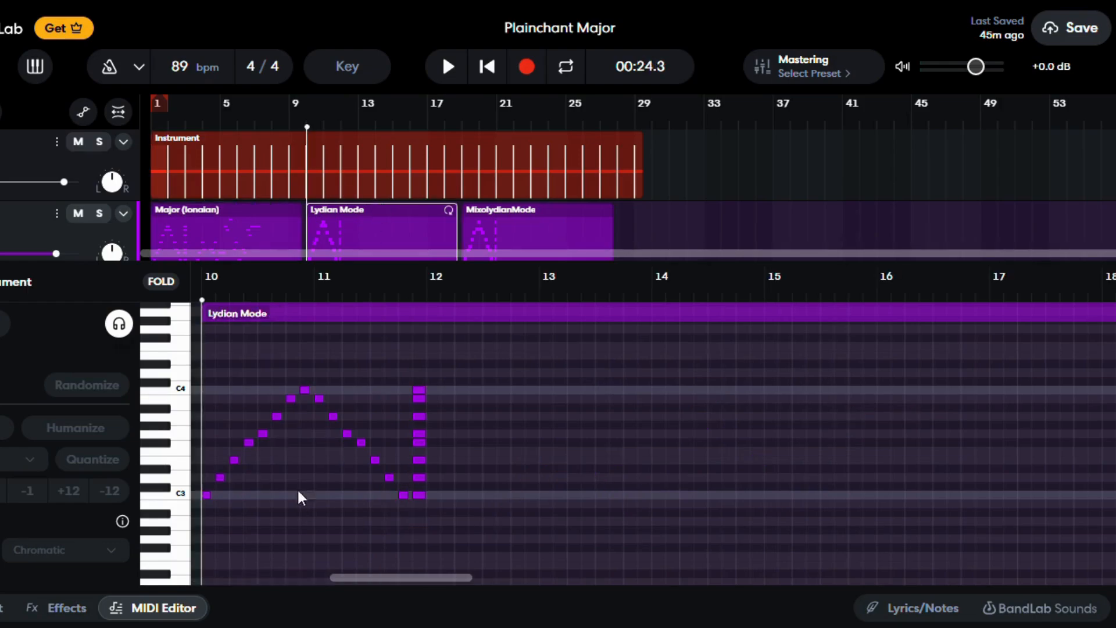
pyautogui.click(557, 212)
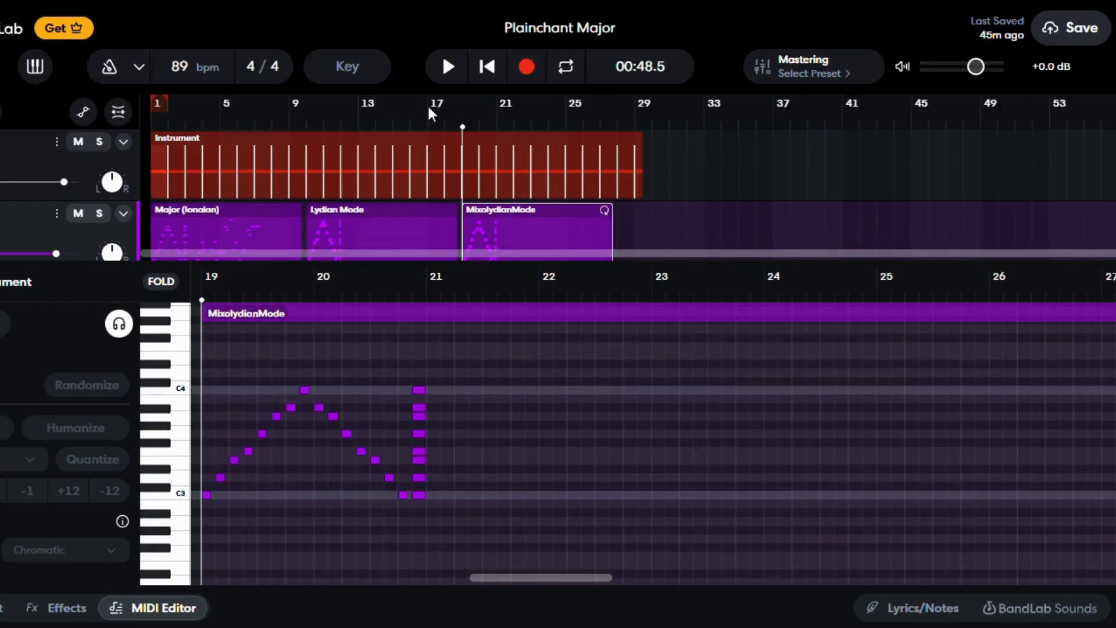
pyautogui.click(448, 67)
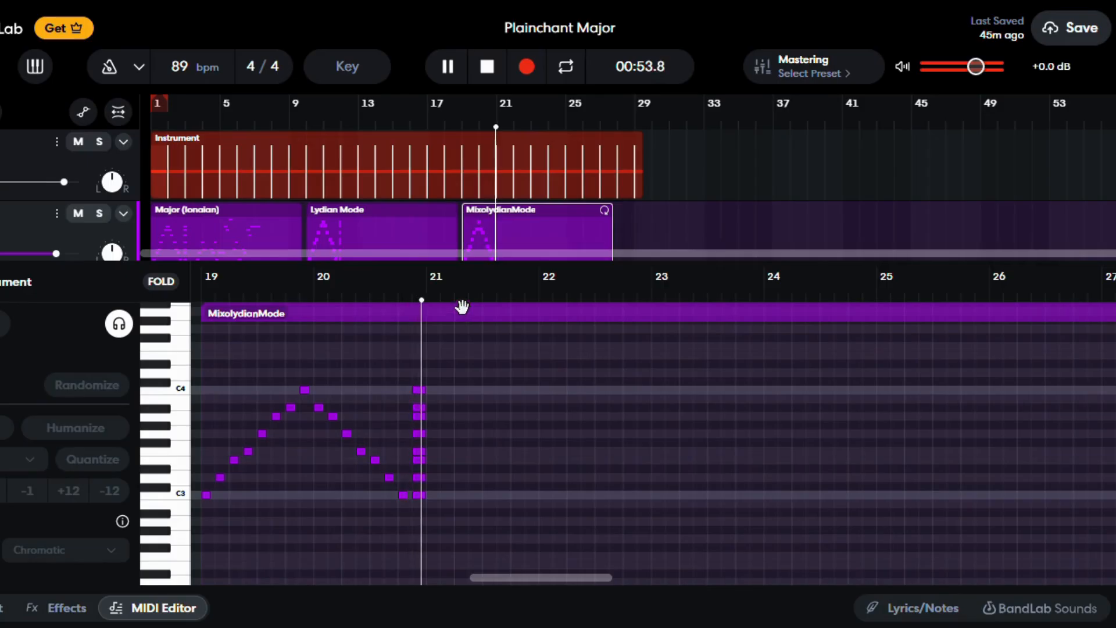
pyautogui.click(487, 68)
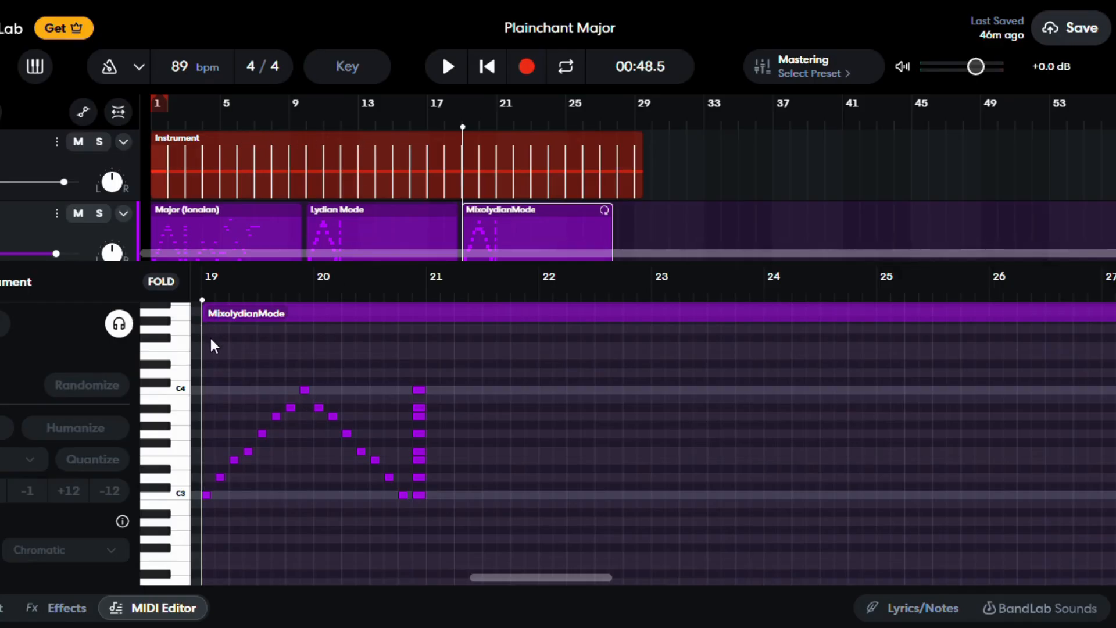
# Select all notes in the MixolydianMode region and transpose them down three semitones.
pyautogui.moveTo(210, 337); pyautogui.dragTo(475, 545)
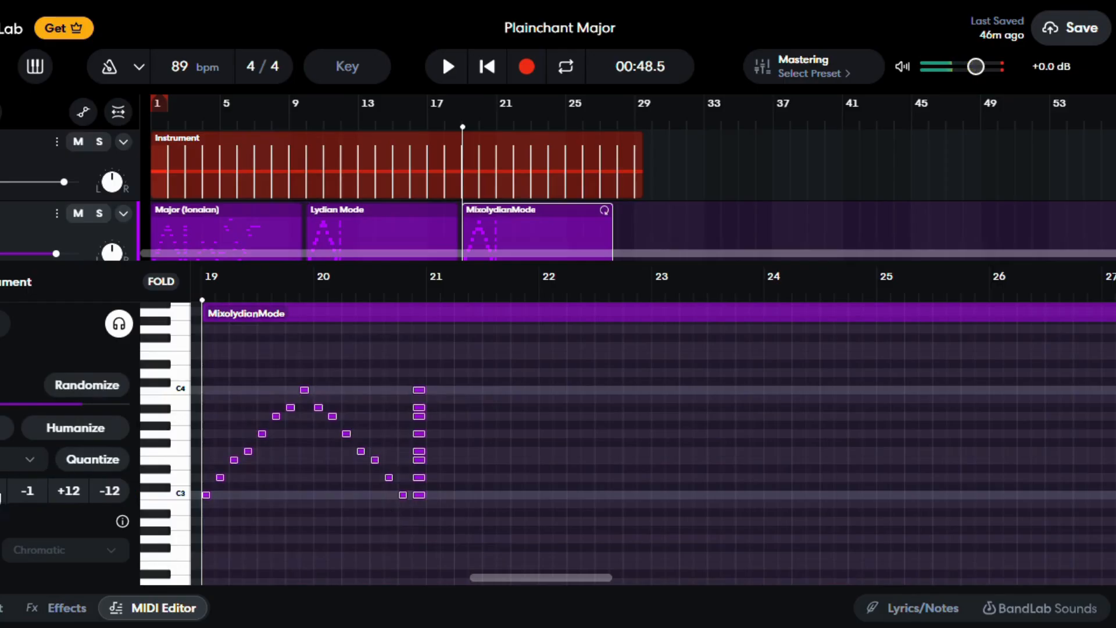
pyautogui.click(28, 491)
pyautogui.click(28, 492)
pyautogui.click(28, 492)
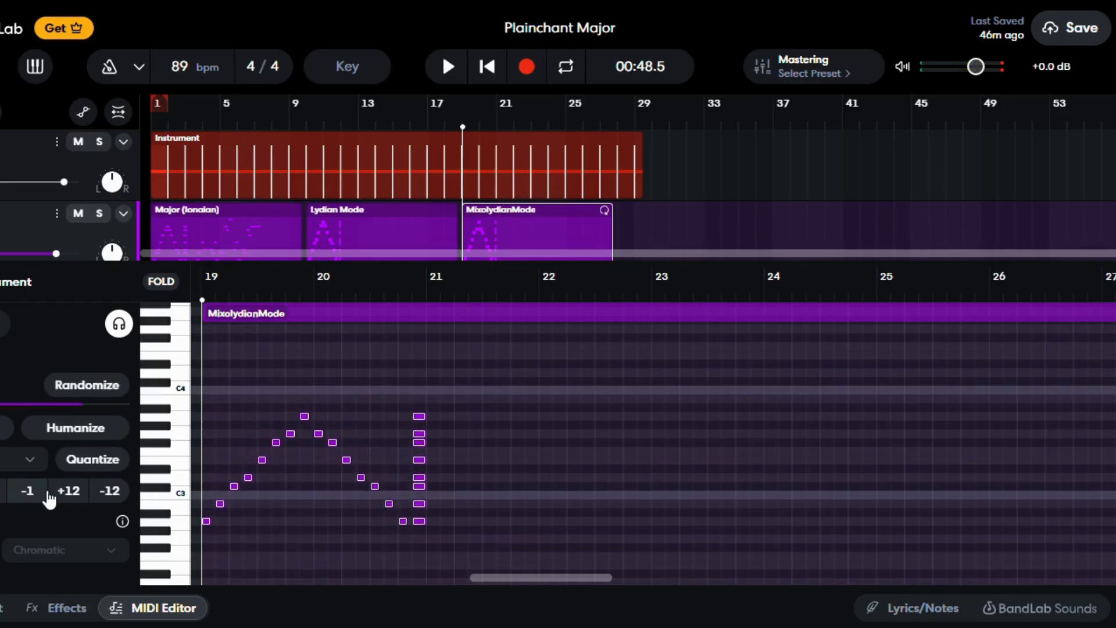
# Play the transposed Mixolydian scale and chord over the drone, starting from bar 17.
pyautogui.click(431, 126)
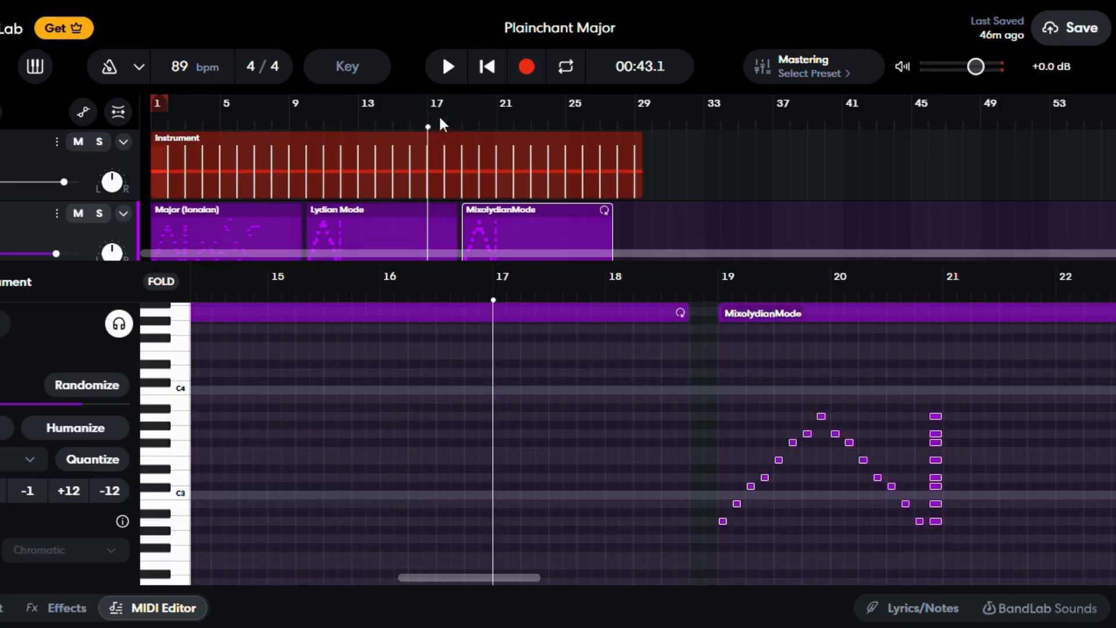
pyautogui.click(448, 67)
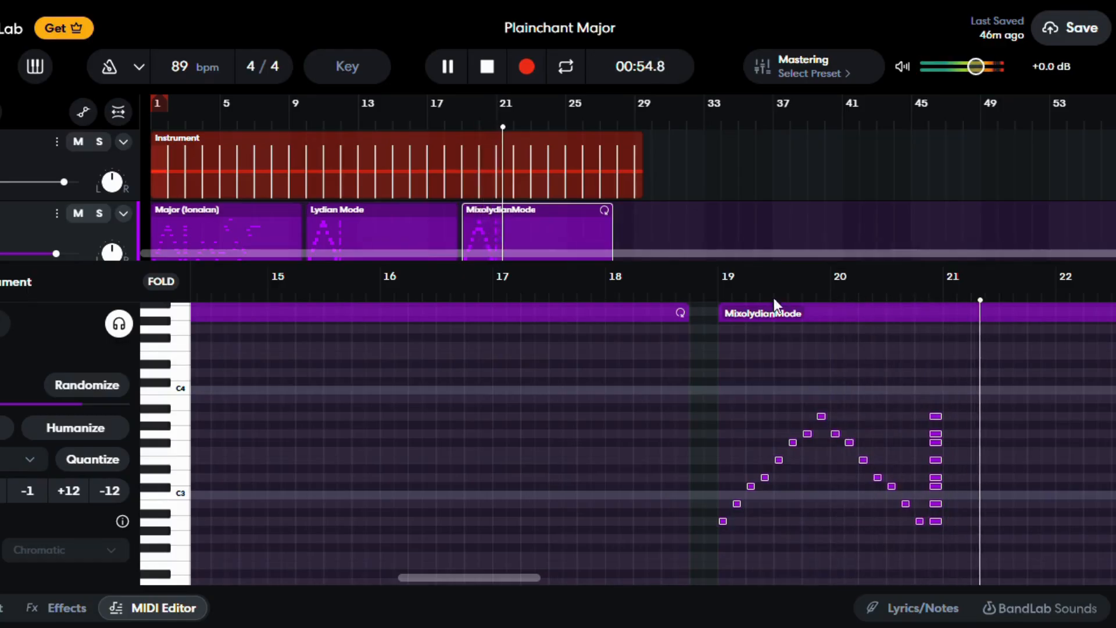
pyautogui.click(489, 68)
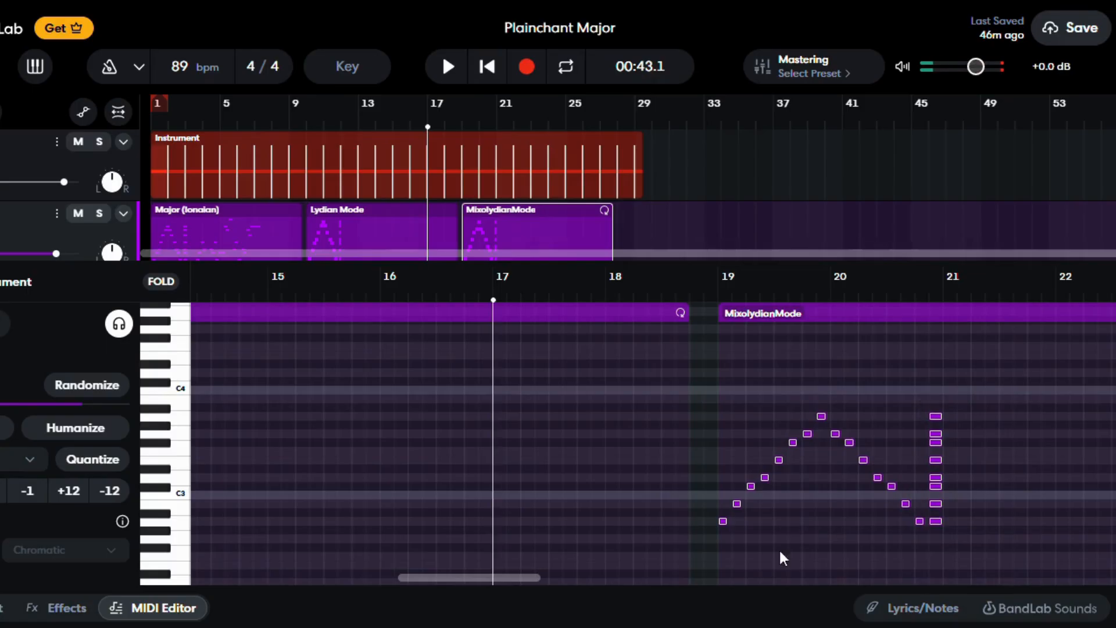
# Single out the G3 note in the chord at the end of bar 20 of the MixolydianMode region.
pyautogui.moveTo(516, 577); pyautogui.dragTo(608, 576)
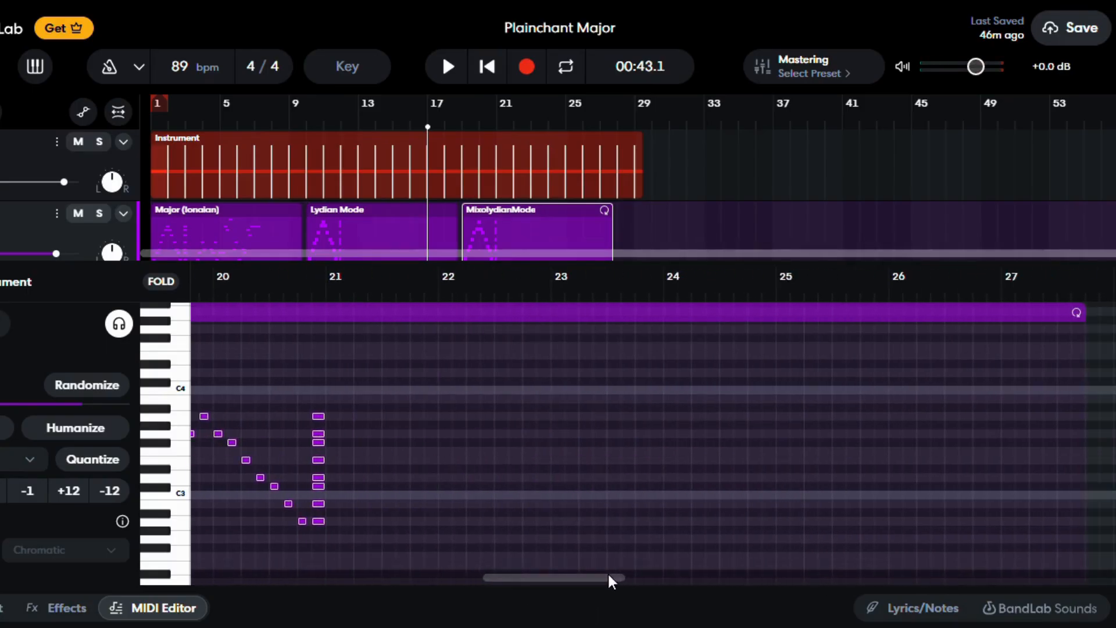
pyautogui.click(318, 433)
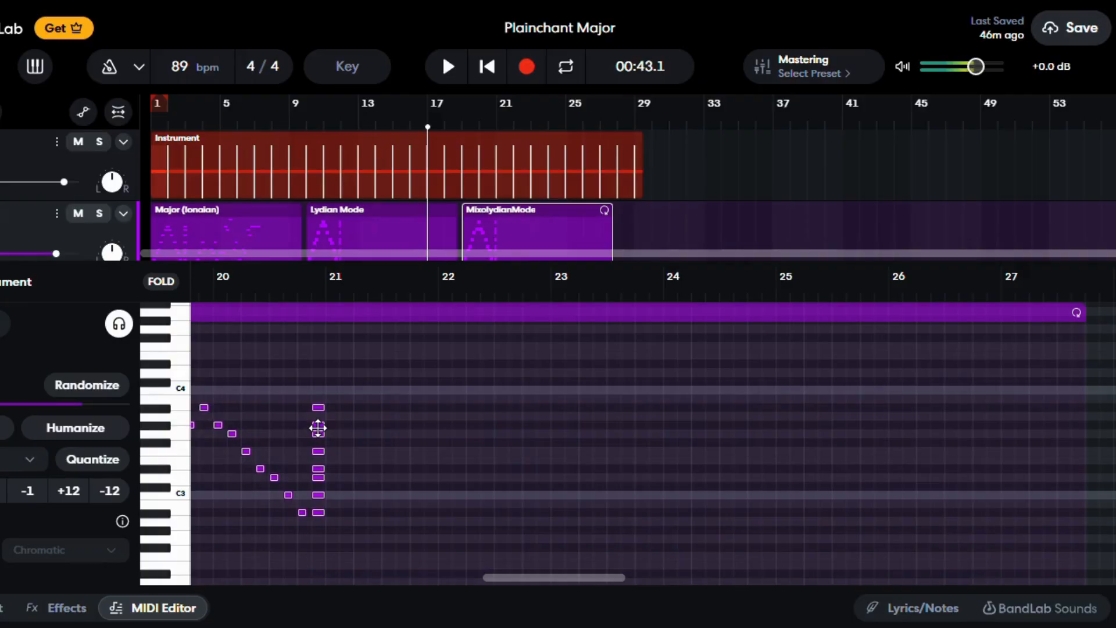
pyautogui.click(367, 437)
pyautogui.click(319, 433)
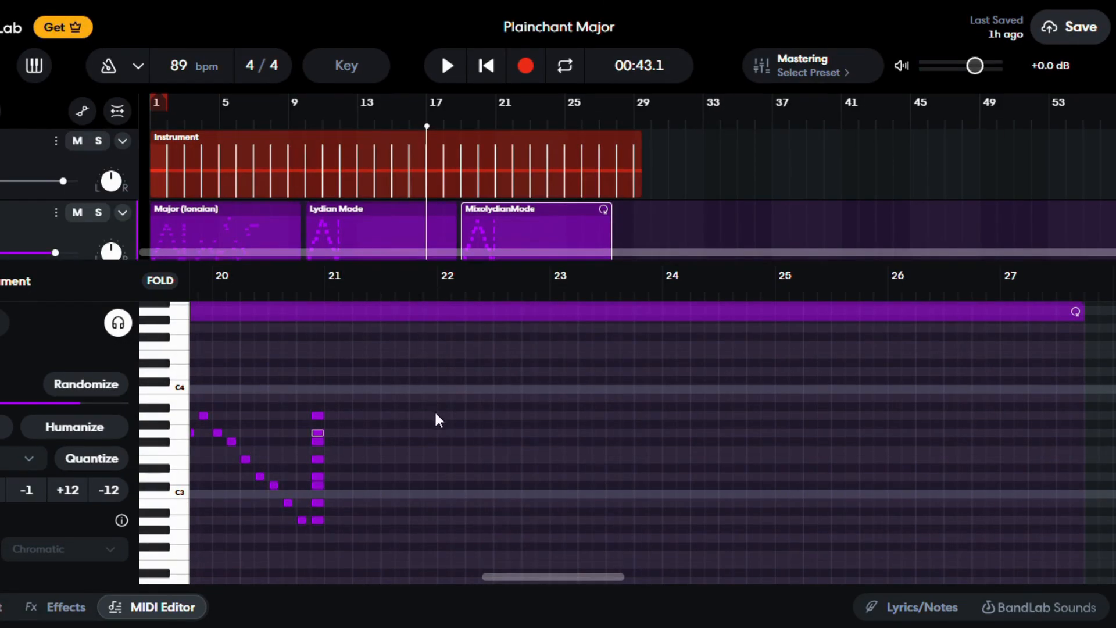
# Add a Voice/Audio track and allow microphone access while visiting the site.
pyautogui.scroll(-1, 446, 418)
pyautogui.scroll(1, 446, 419)
pyautogui.hotkey('shift', 't')
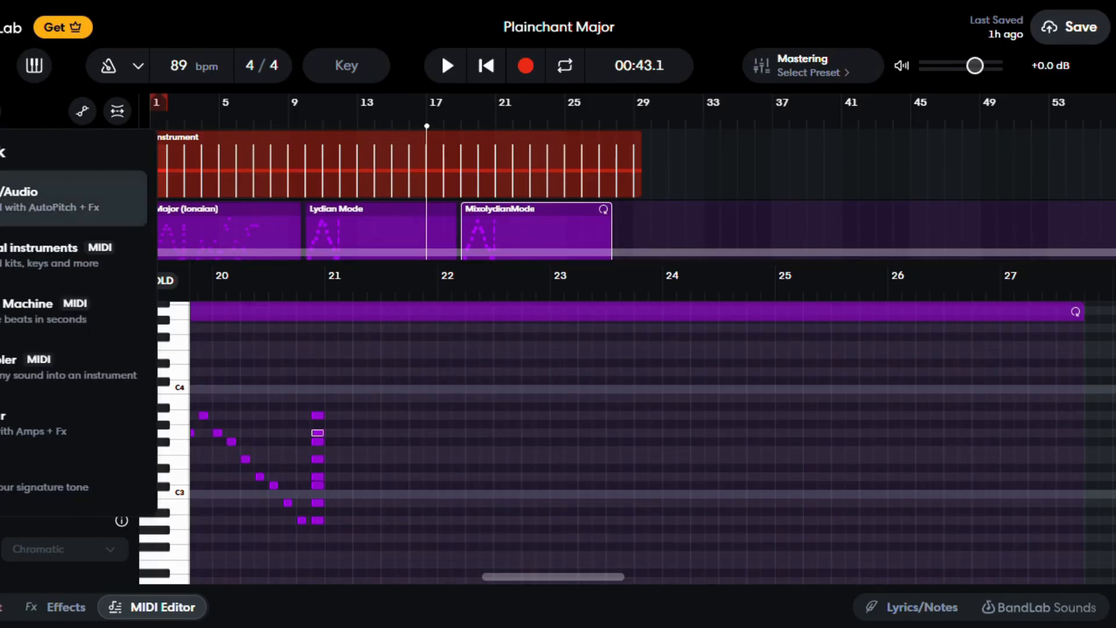
pyautogui.click(2, 199)
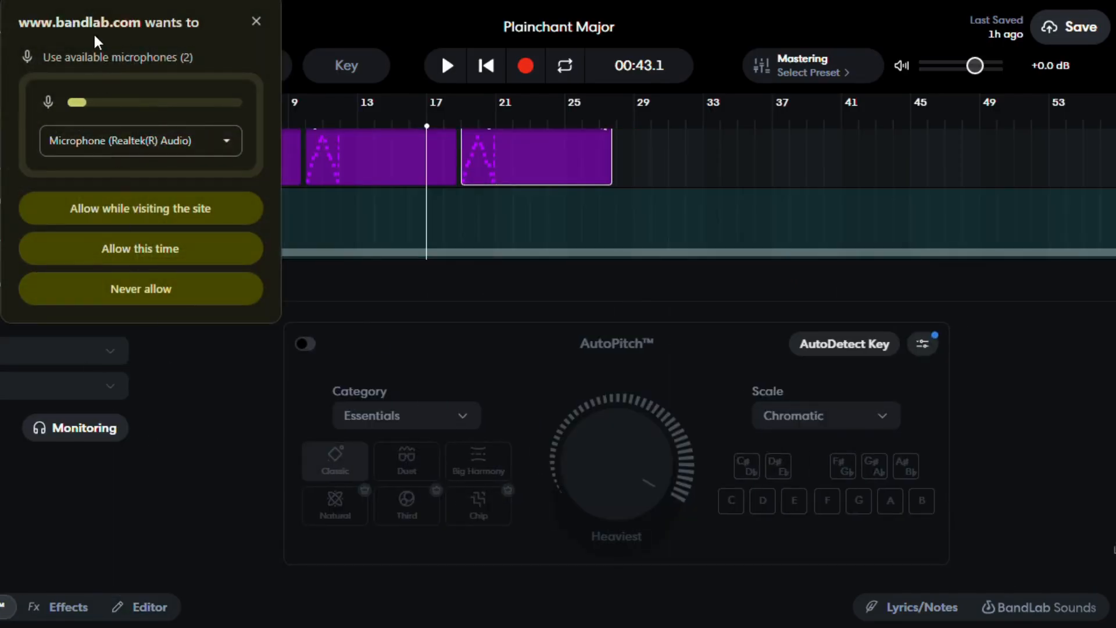
pyautogui.click(134, 208)
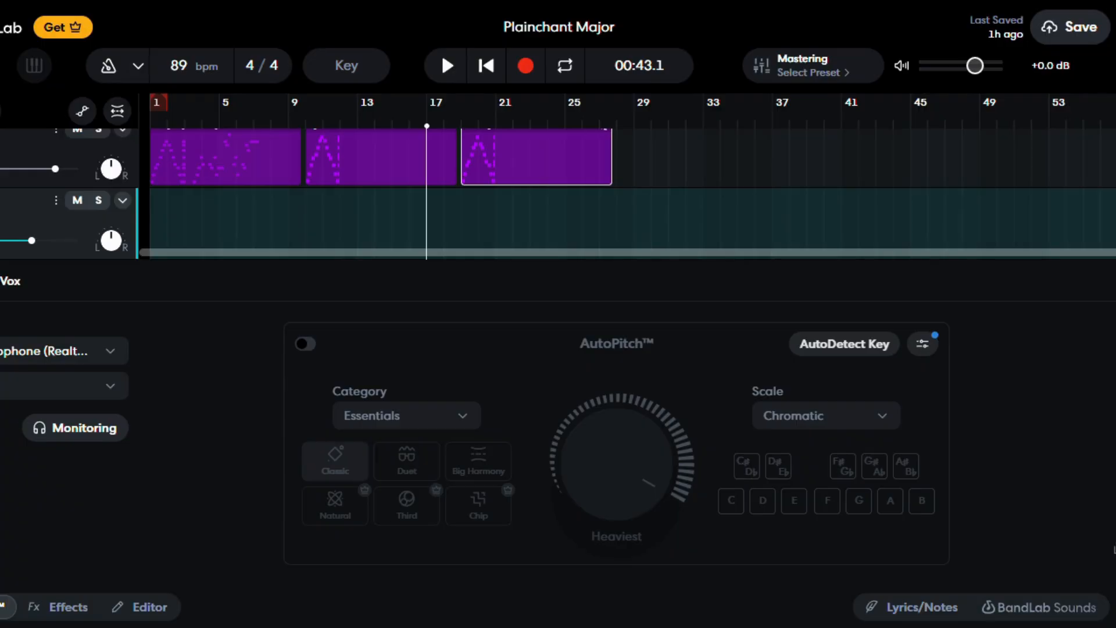
# Place the playhead on the Lead Vox track just before the start of the Lydian Mode region.
pyautogui.click(201, 216)
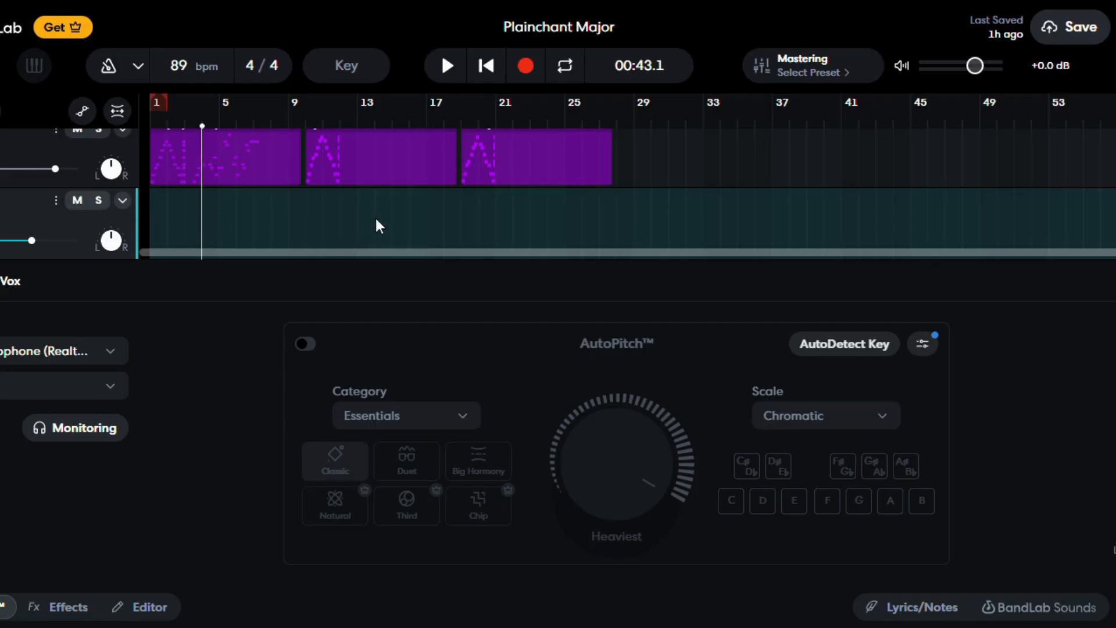
pyautogui.scroll(3, 544, 199)
pyautogui.scroll(-3, 536, 222)
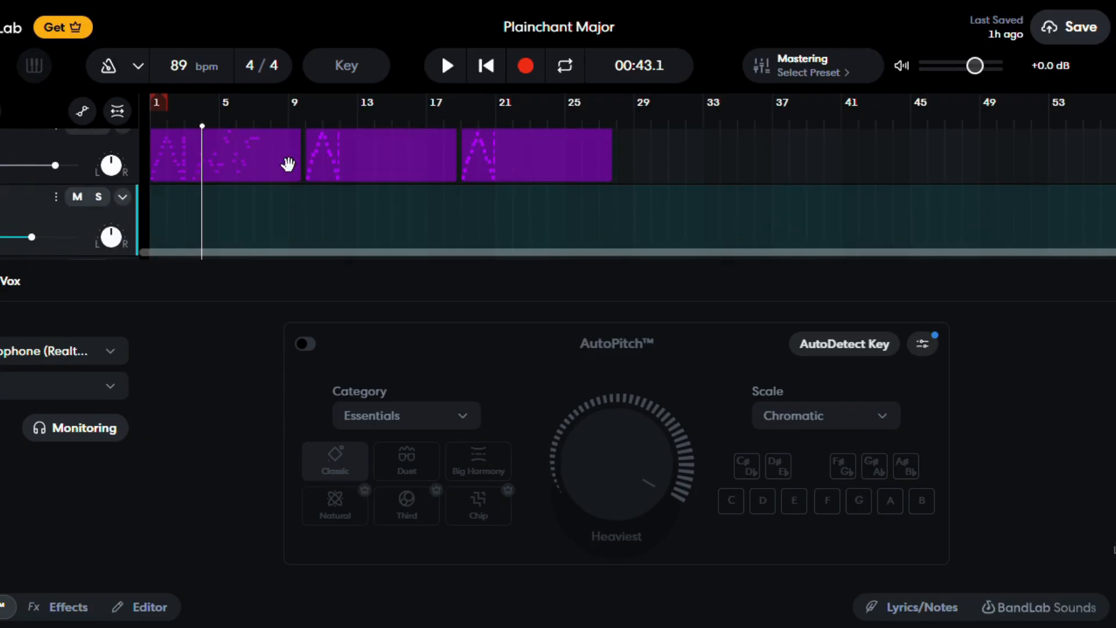
pyautogui.scroll(3, 290, 169)
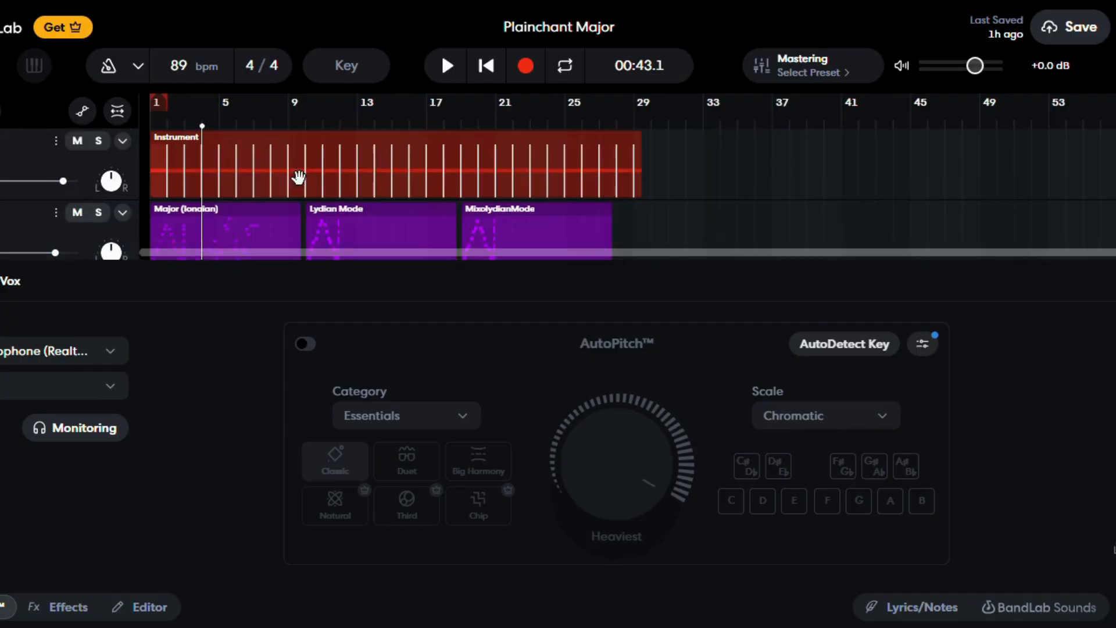
pyautogui.click(374, 216)
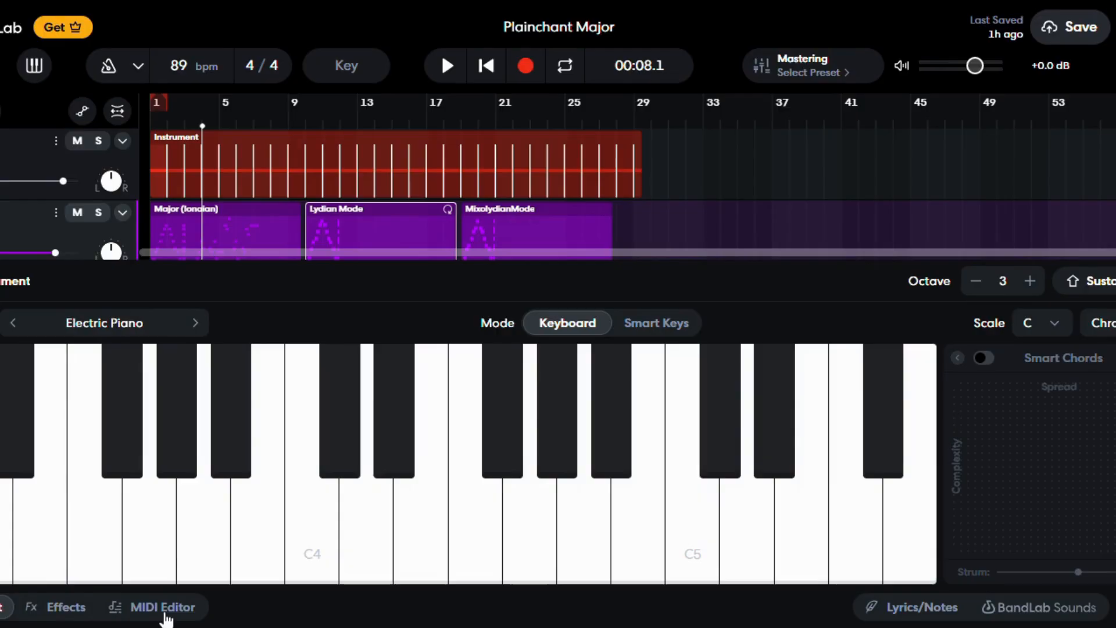
pyautogui.scroll(-2, 406, 219)
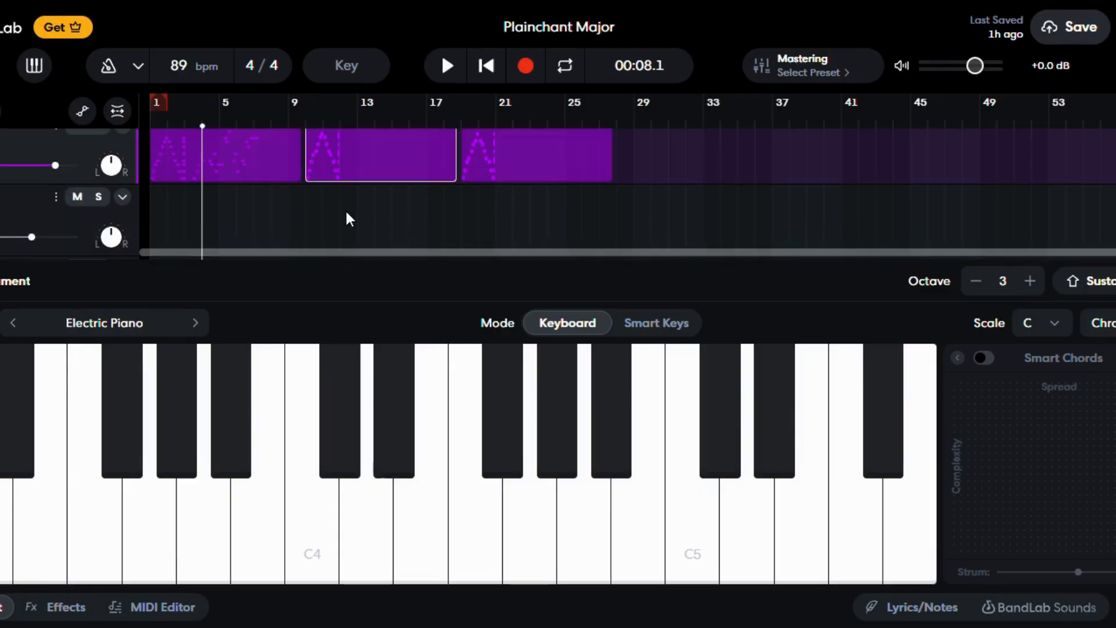
pyautogui.click(301, 209)
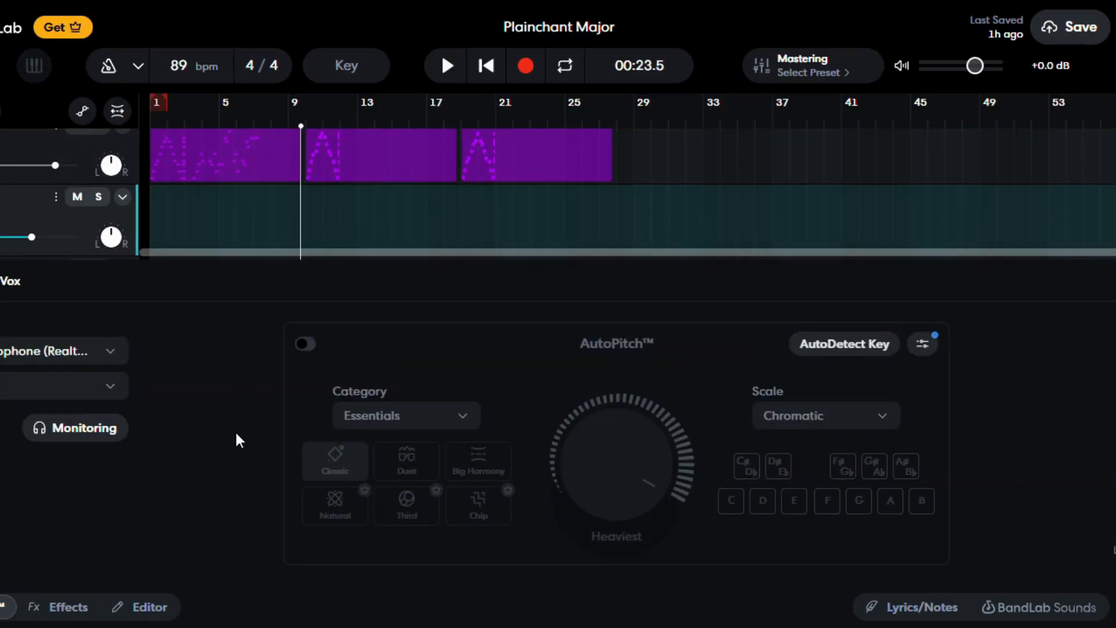
# Try out the AutoPitch intensity control on the Lead Vox track and switch AutoPitch off.
pyautogui.moveTo(631, 487)
pyautogui.click(646, 477)
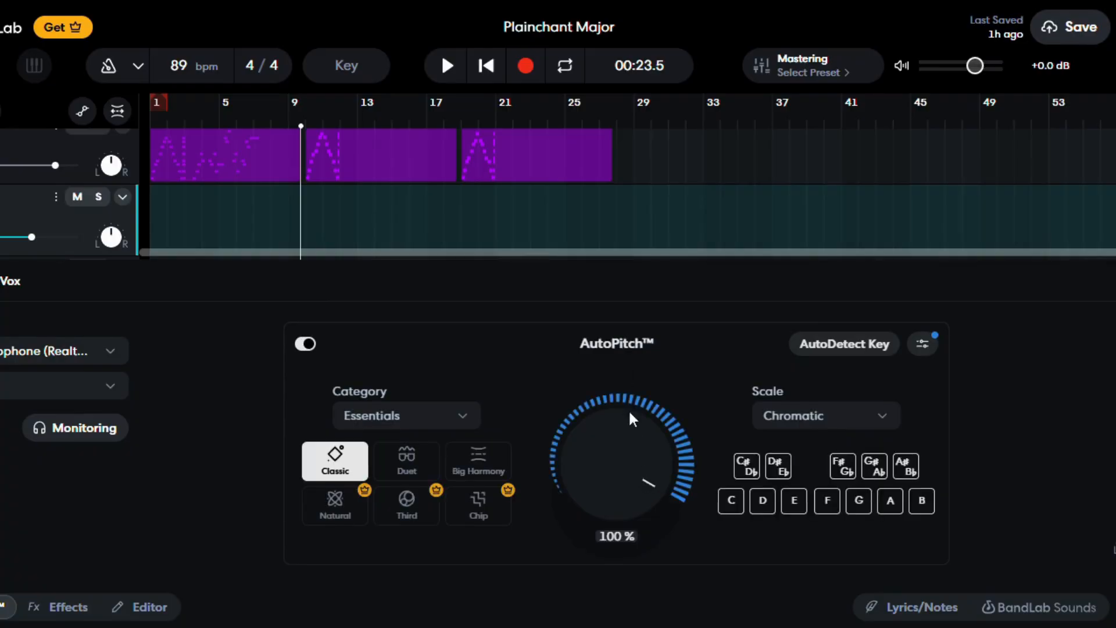
pyautogui.moveTo(645, 477); pyautogui.dragTo(643, 448)
pyautogui.click(304, 344)
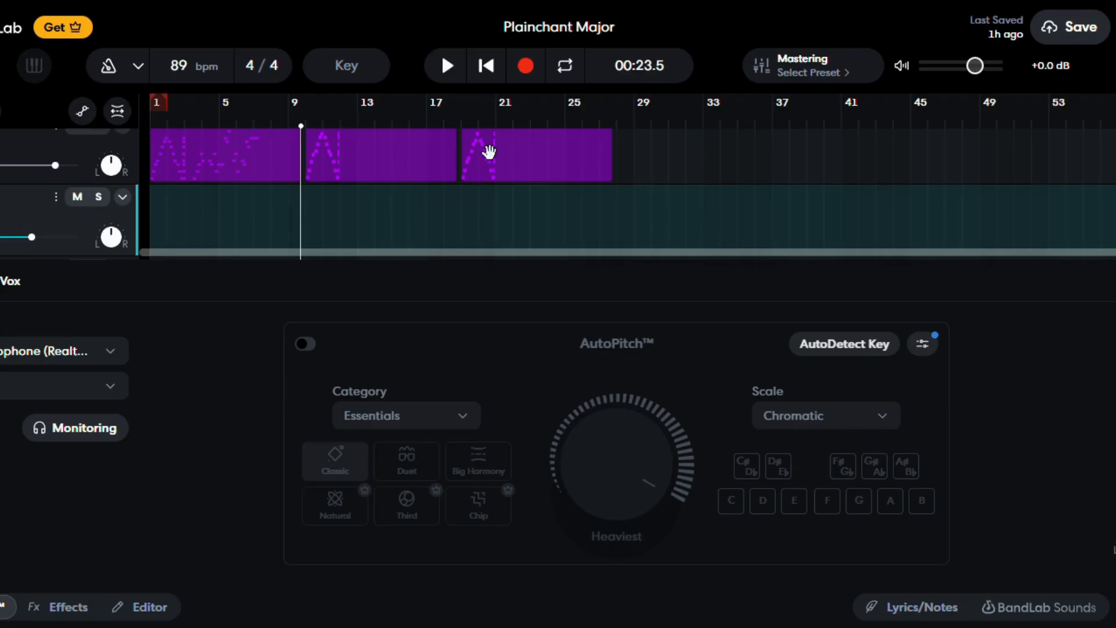
# Record a Lead Vox take from late bar 9 to about bar 27, moving the MixolydianMode region to bar 42 during the recording.
pyautogui.click(525, 67)
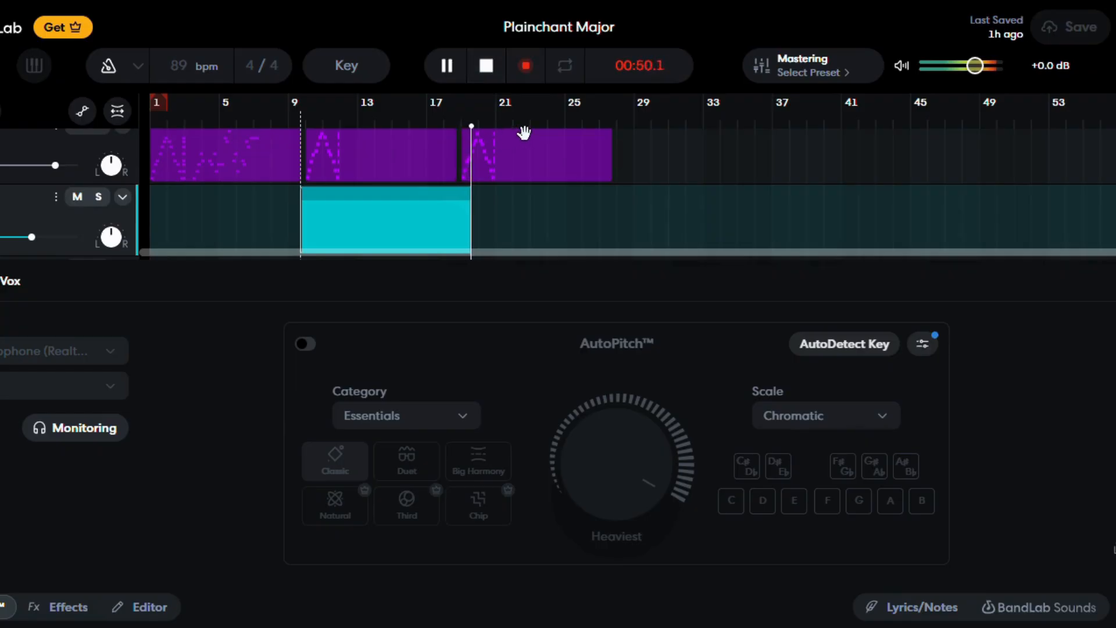
pyautogui.click(525, 145)
pyautogui.moveTo(527, 142); pyautogui.dragTo(939, 145)
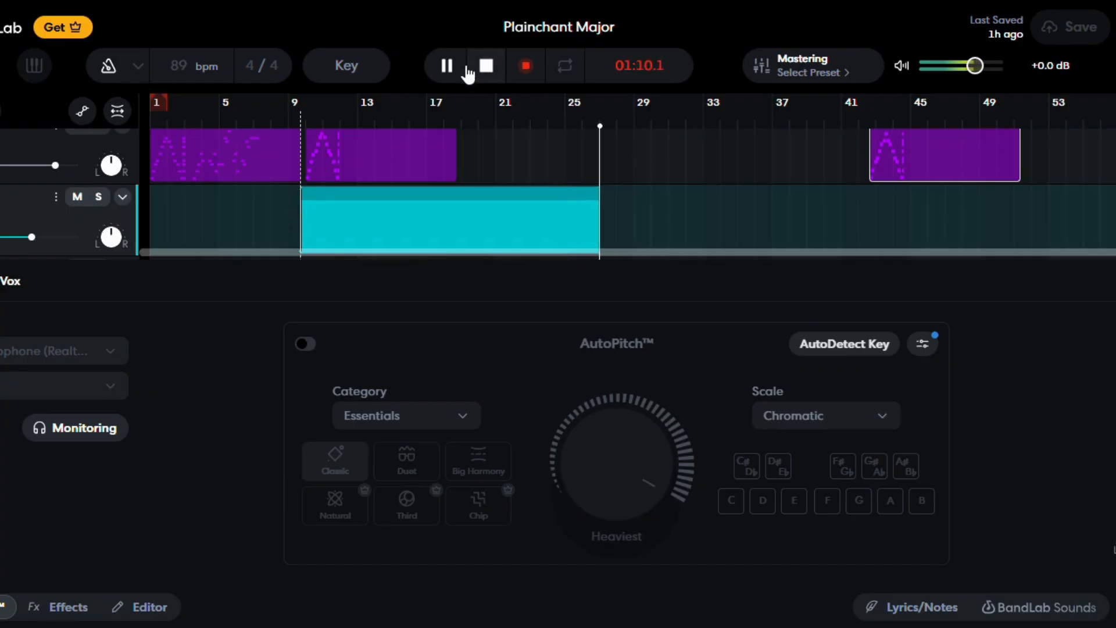
pyautogui.click(447, 66)
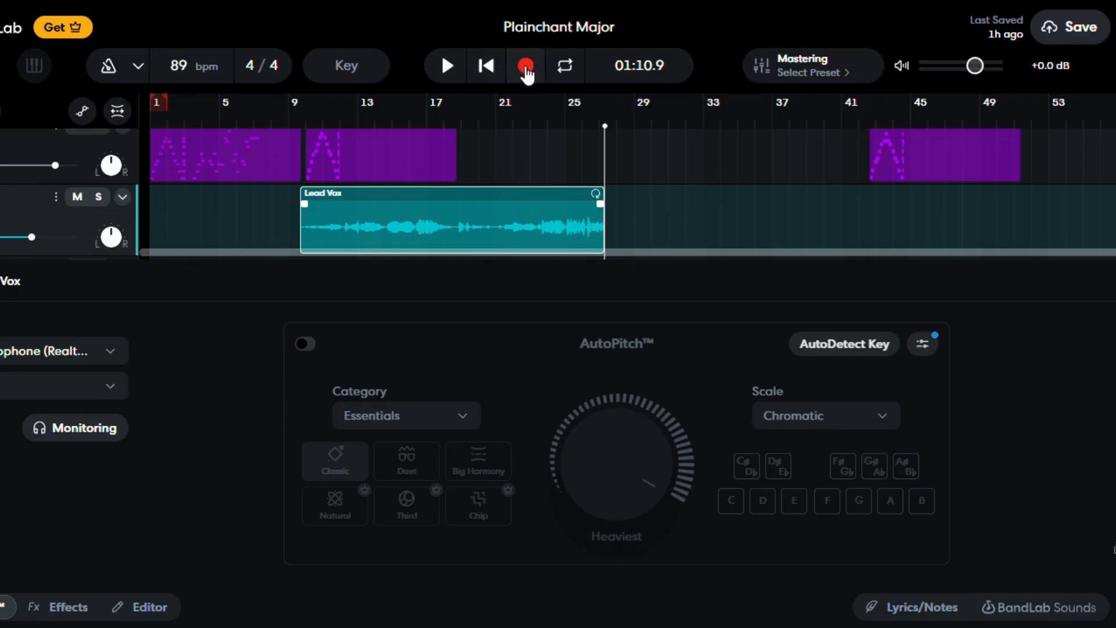
# Record a second Lead Vox take from about bar 28 to bar 32 and stop playback.
pyautogui.click(449, 68)
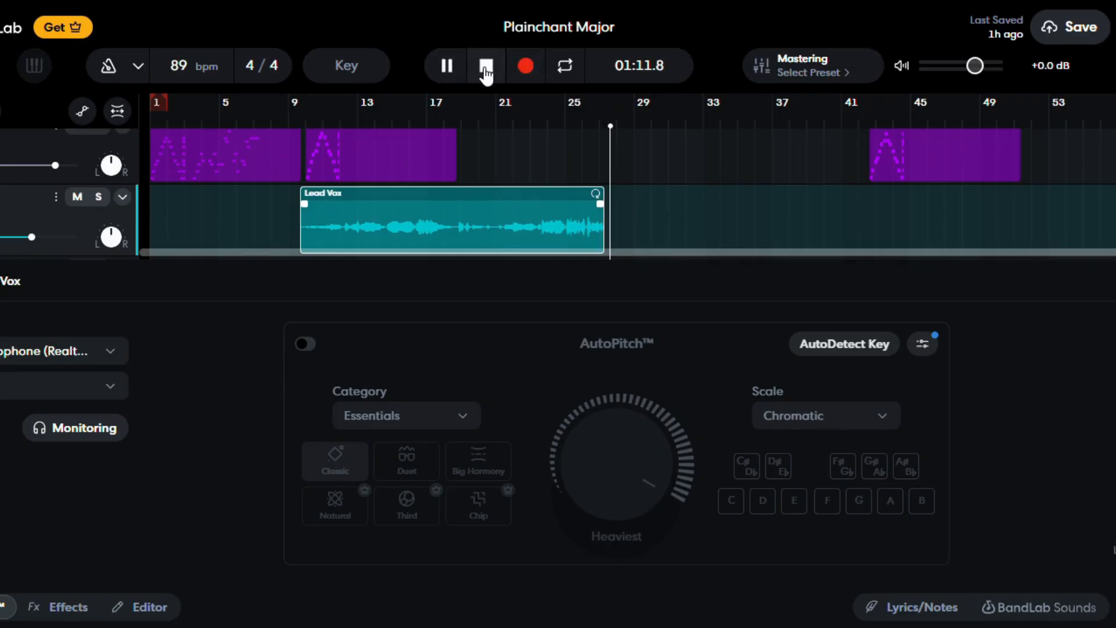
pyautogui.click(526, 69)
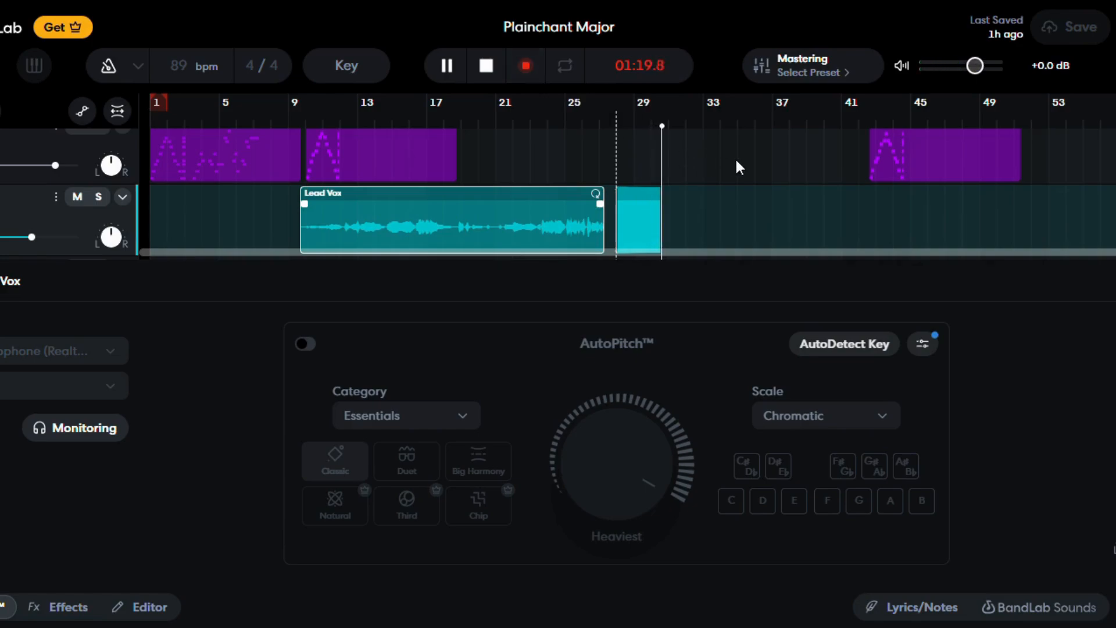
pyautogui.scroll(2, 735, 157)
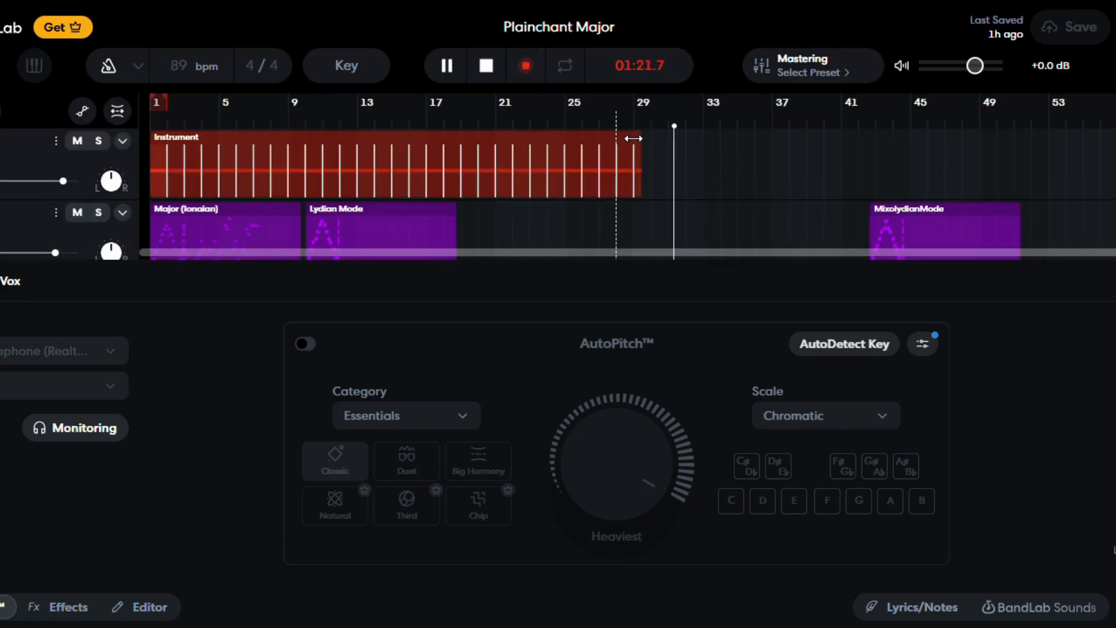
pyautogui.click(526, 71)
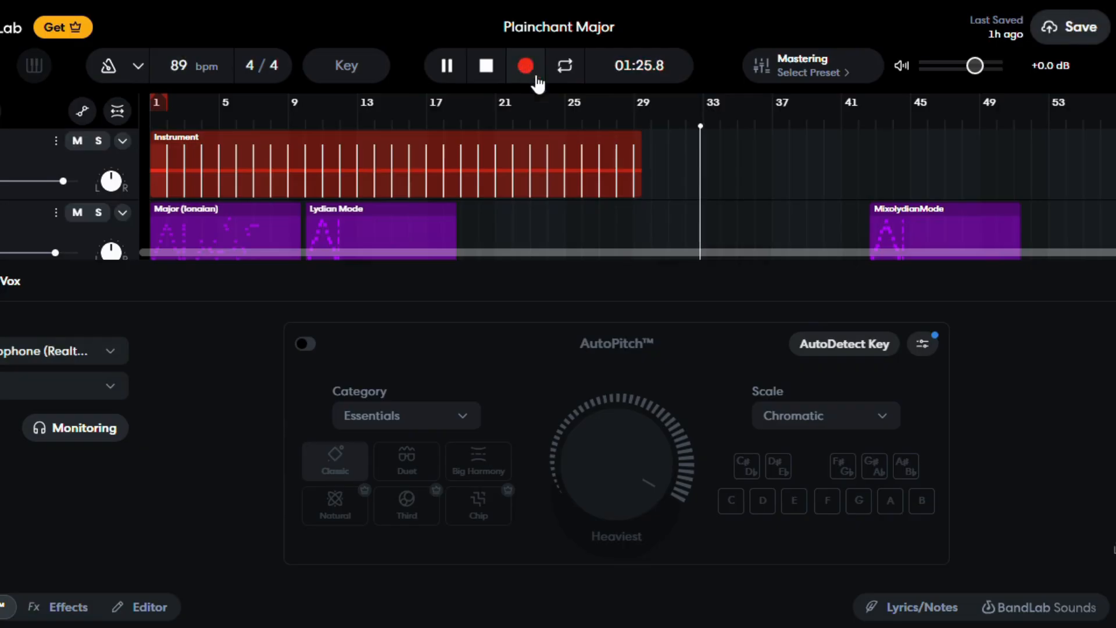
pyautogui.scroll(-3, 676, 188)
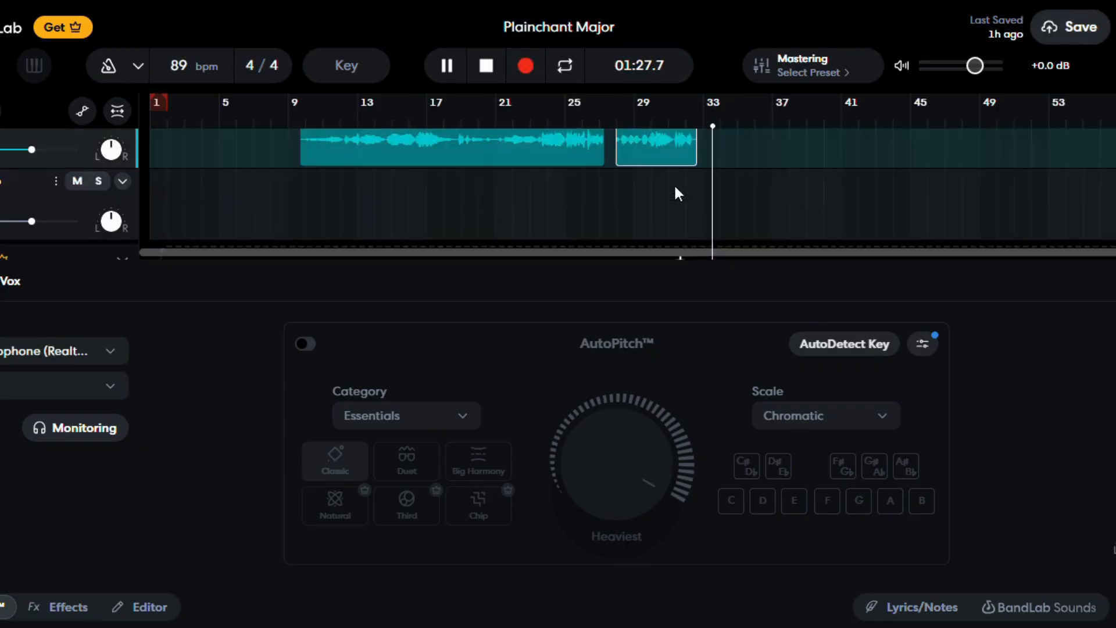
pyautogui.scroll(2, 669, 179)
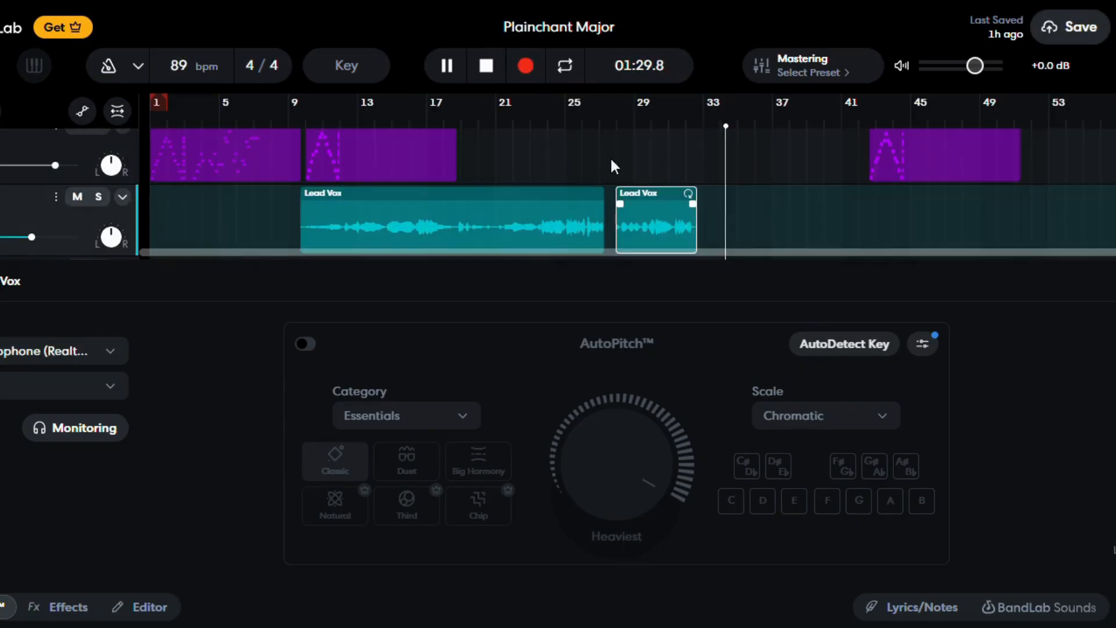
pyautogui.scroll(-2, 570, 142)
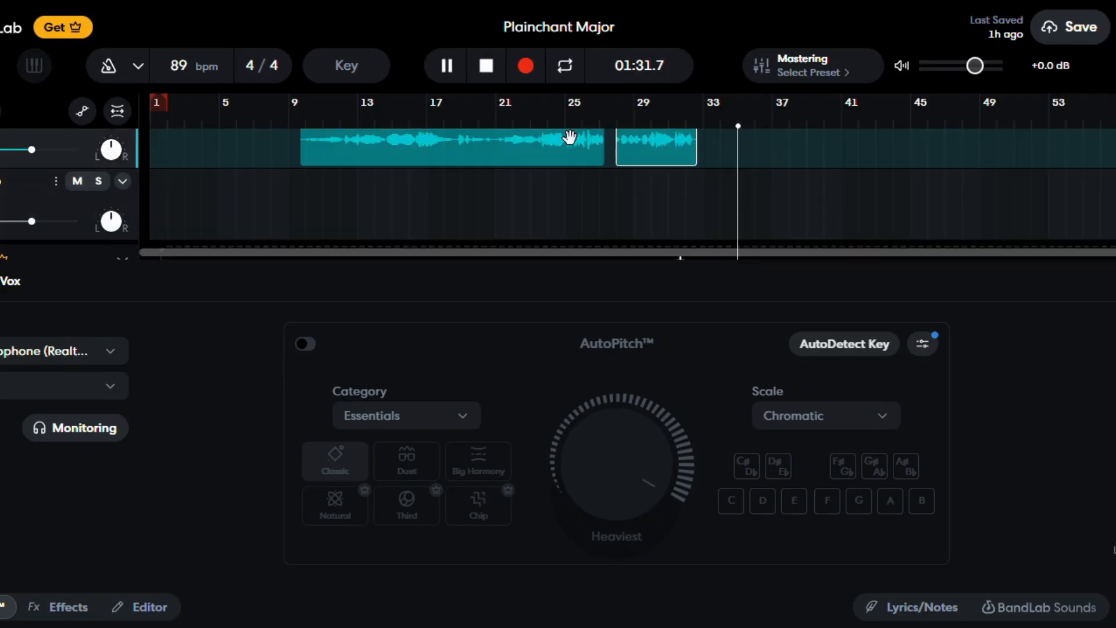
pyautogui.scroll(2, 565, 138)
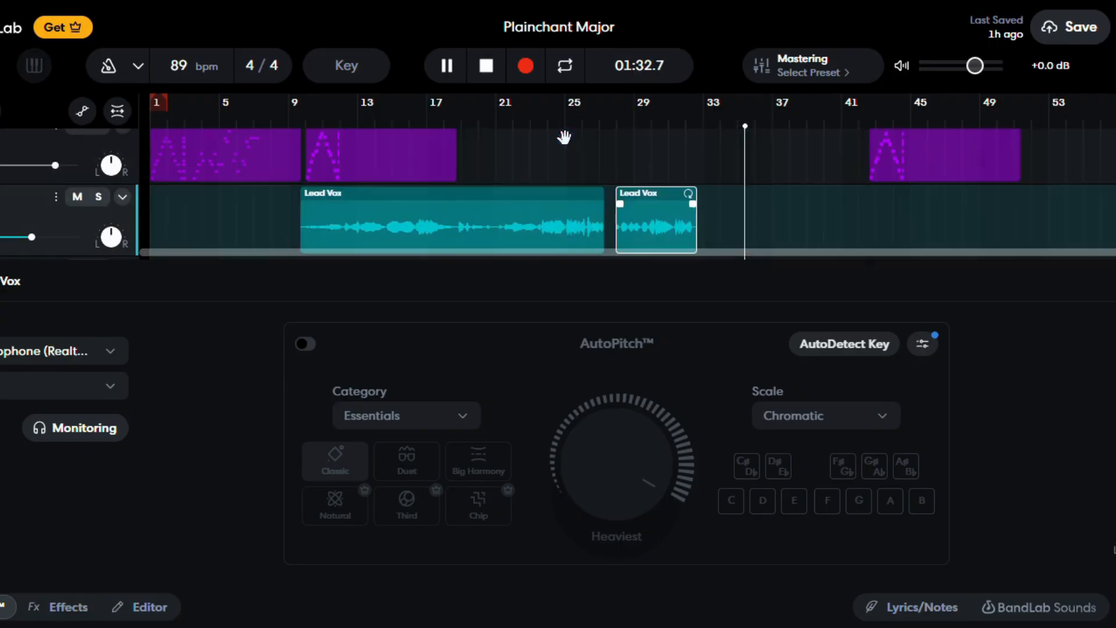
pyautogui.click(485, 68)
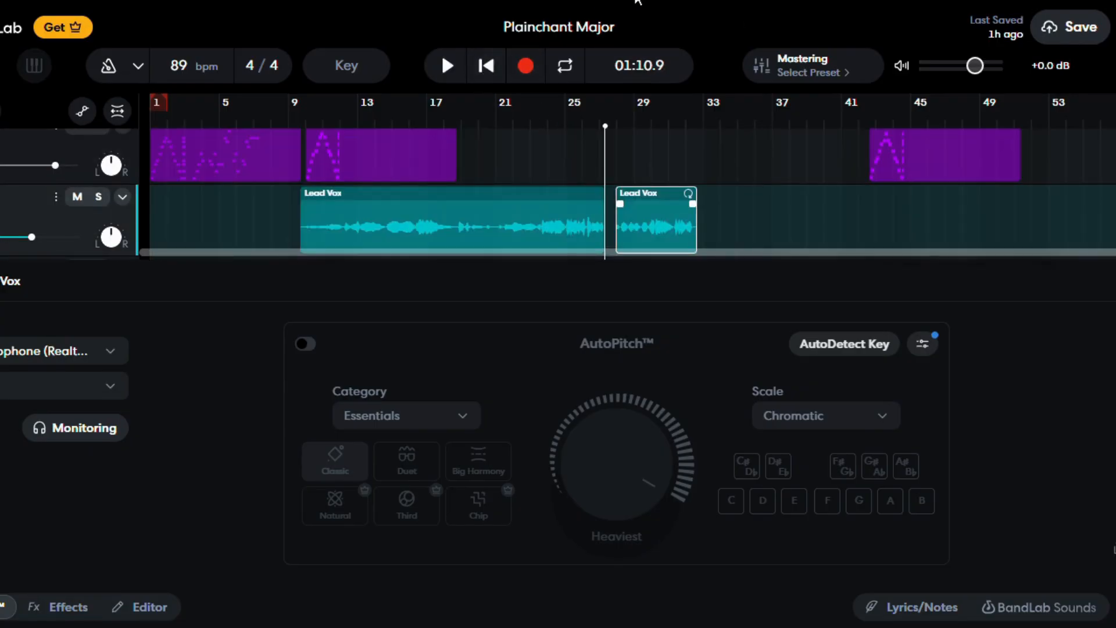